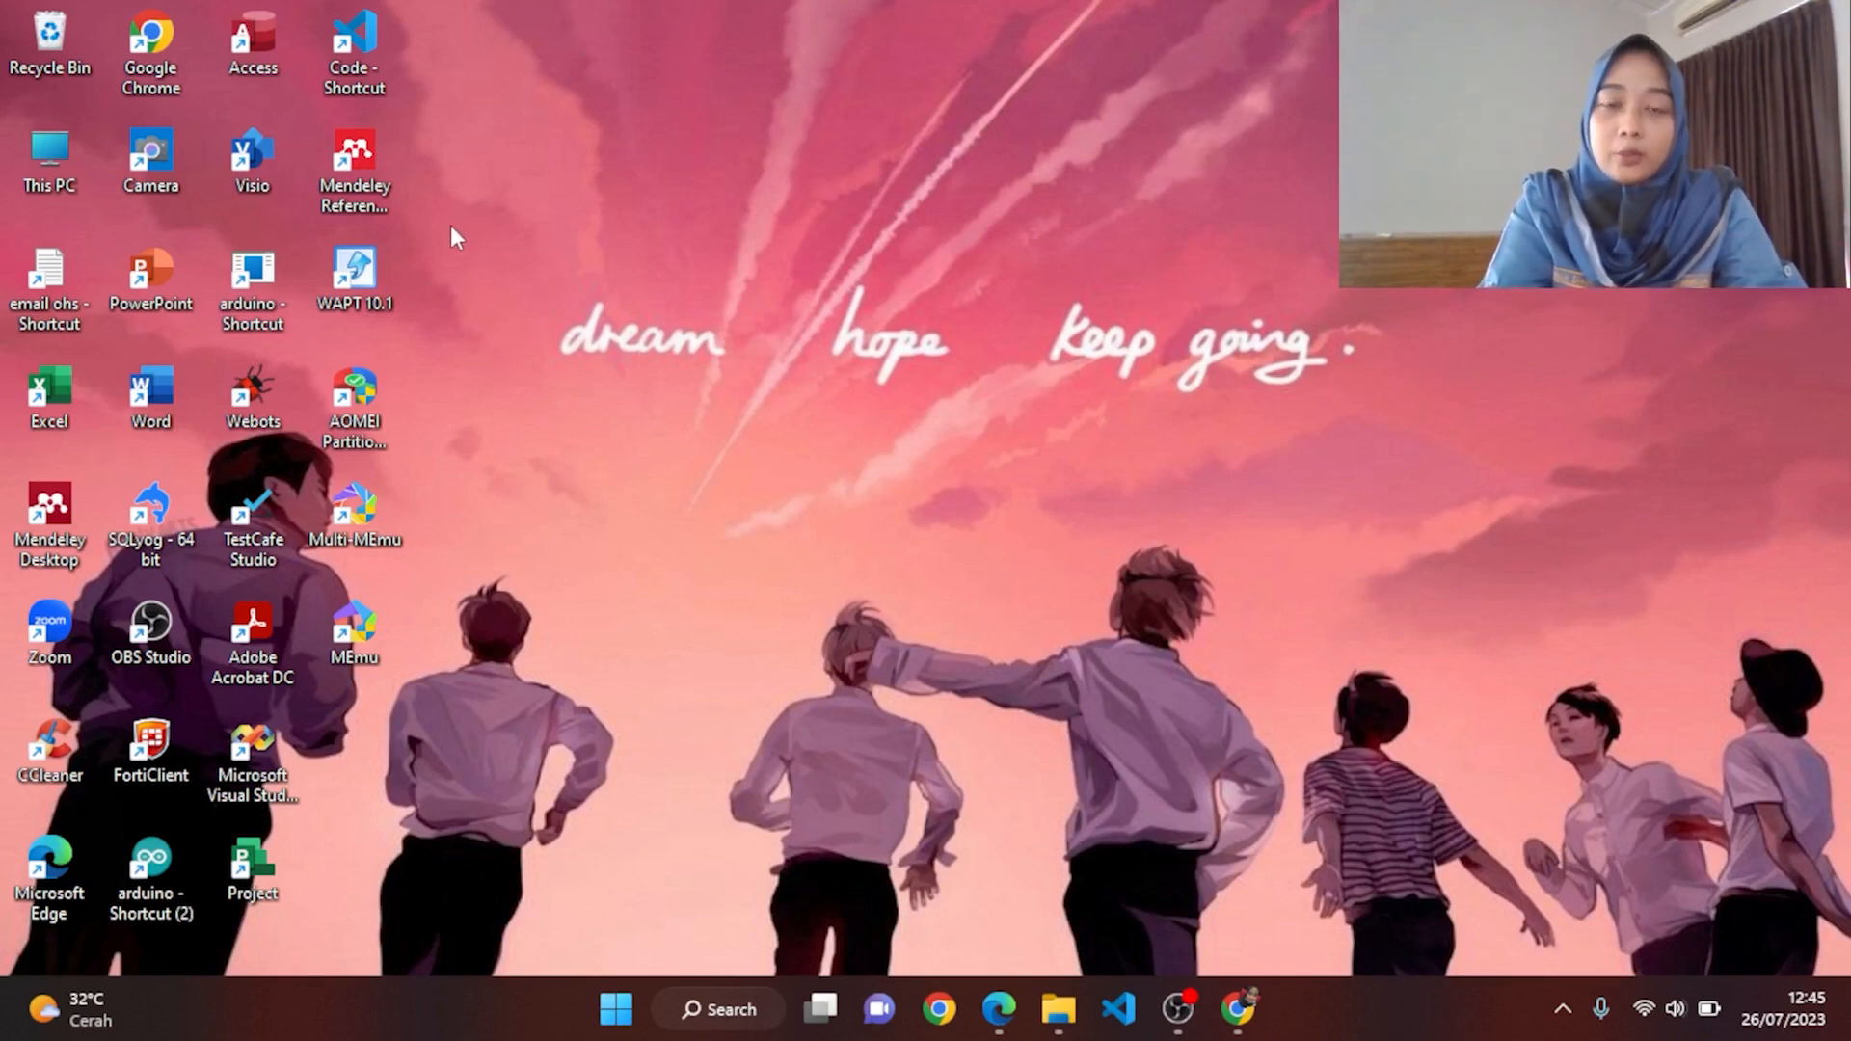
# Step: Launch WAPT 10.1 and start a new scenario in the New Scenario Wizard
pyautogui.doubleClick(370, 278)
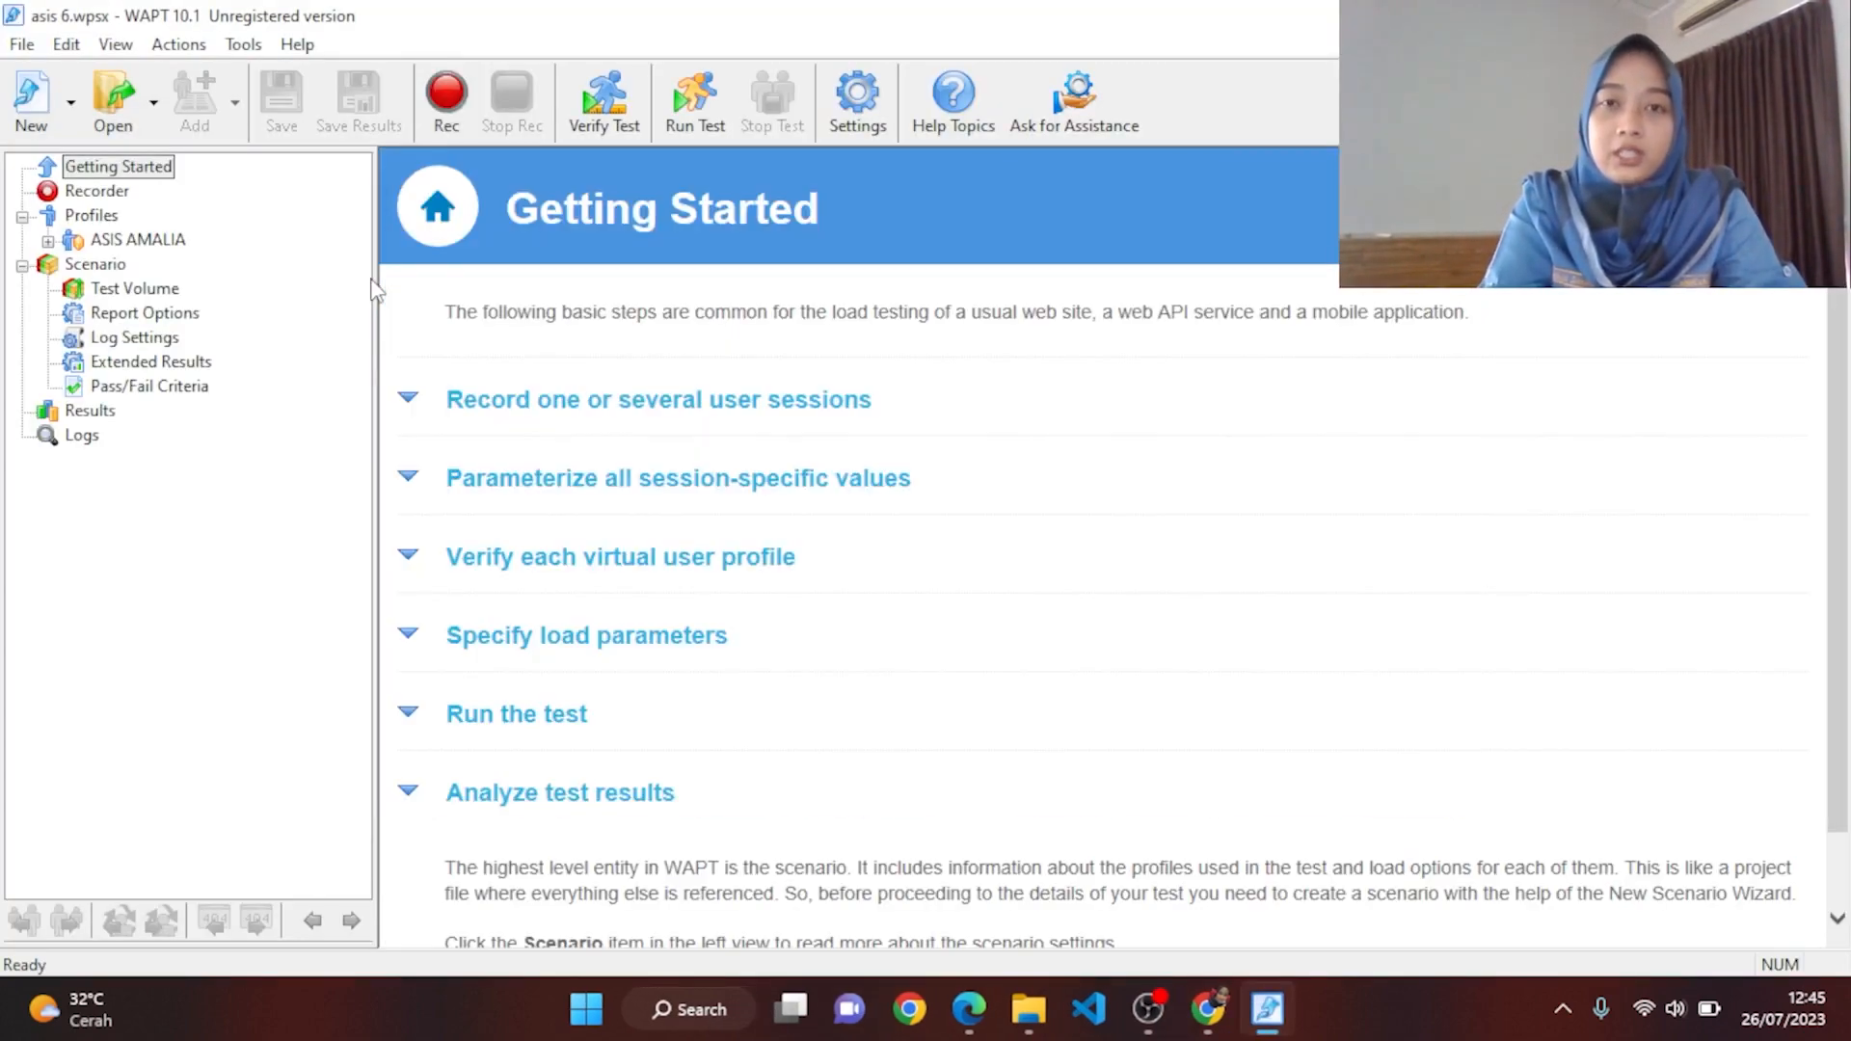
pyautogui.click(26, 100)
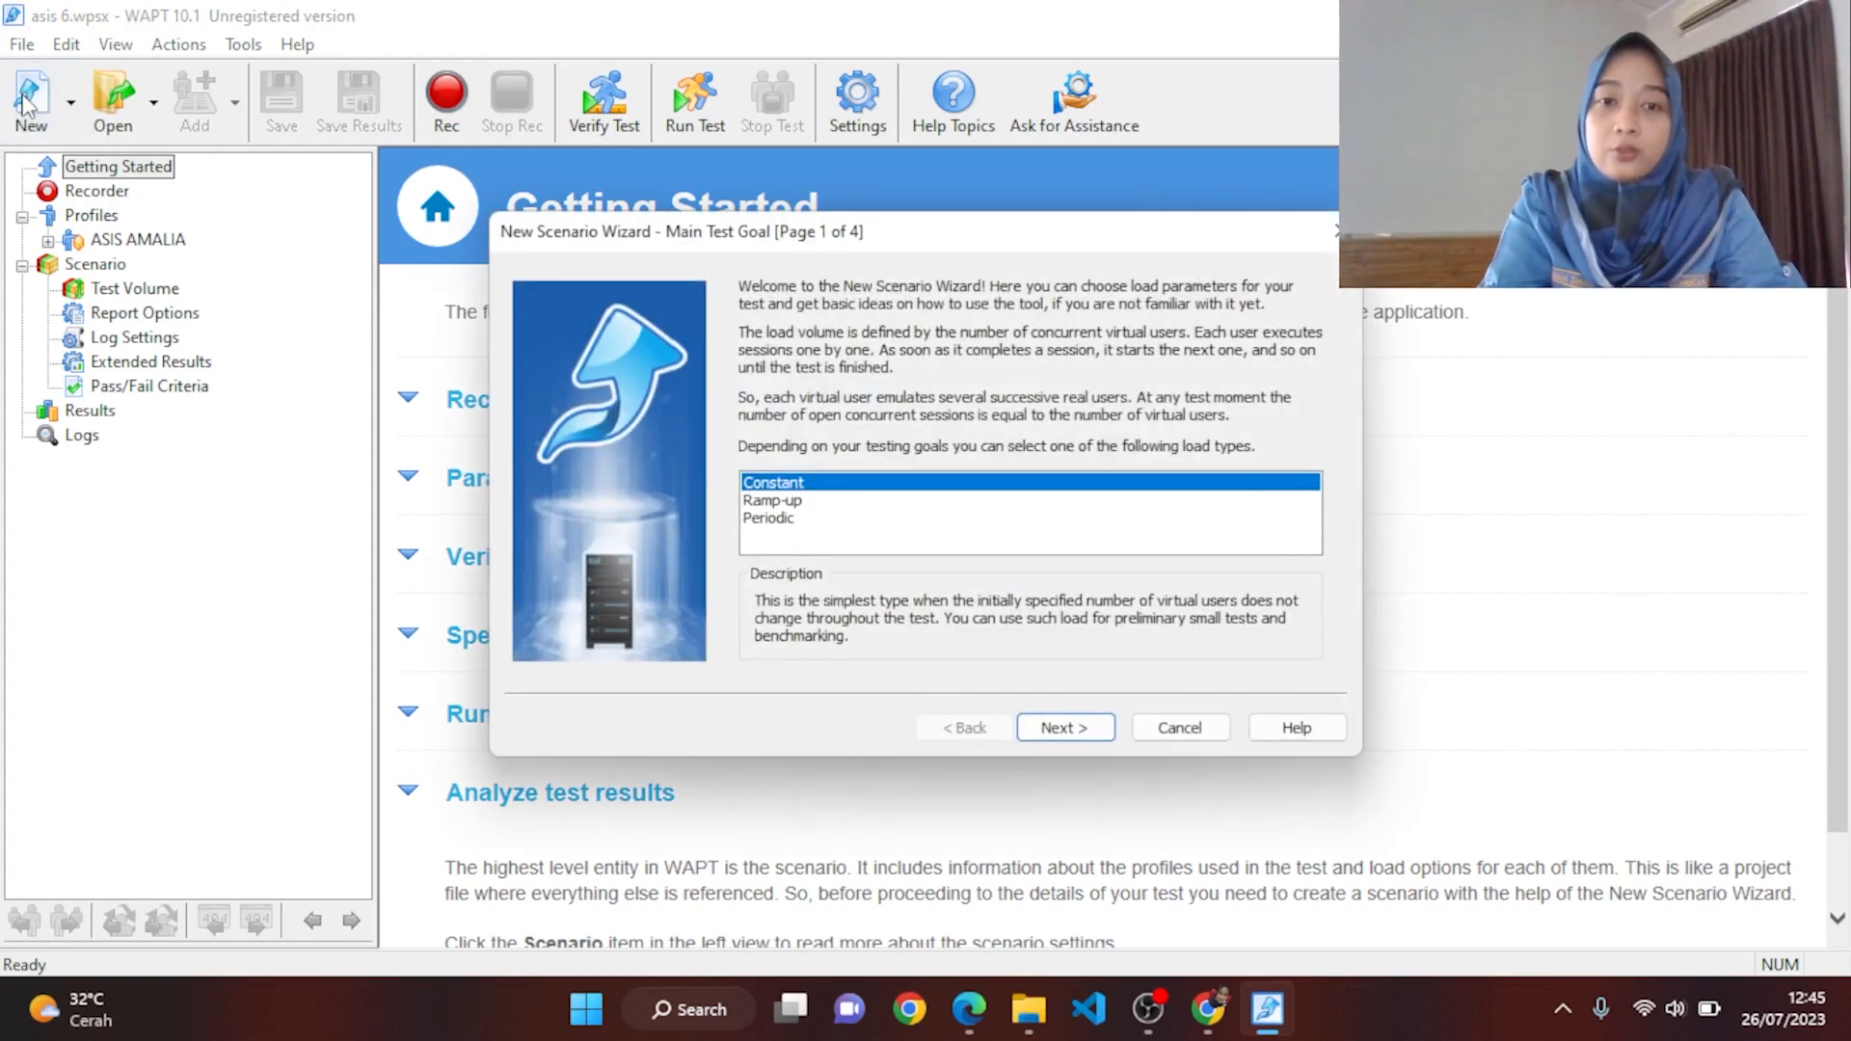
# Step: Configure a Ramp-up load from 1 to 12 users with a run time of 000:02:00
pyautogui.click(824, 502)
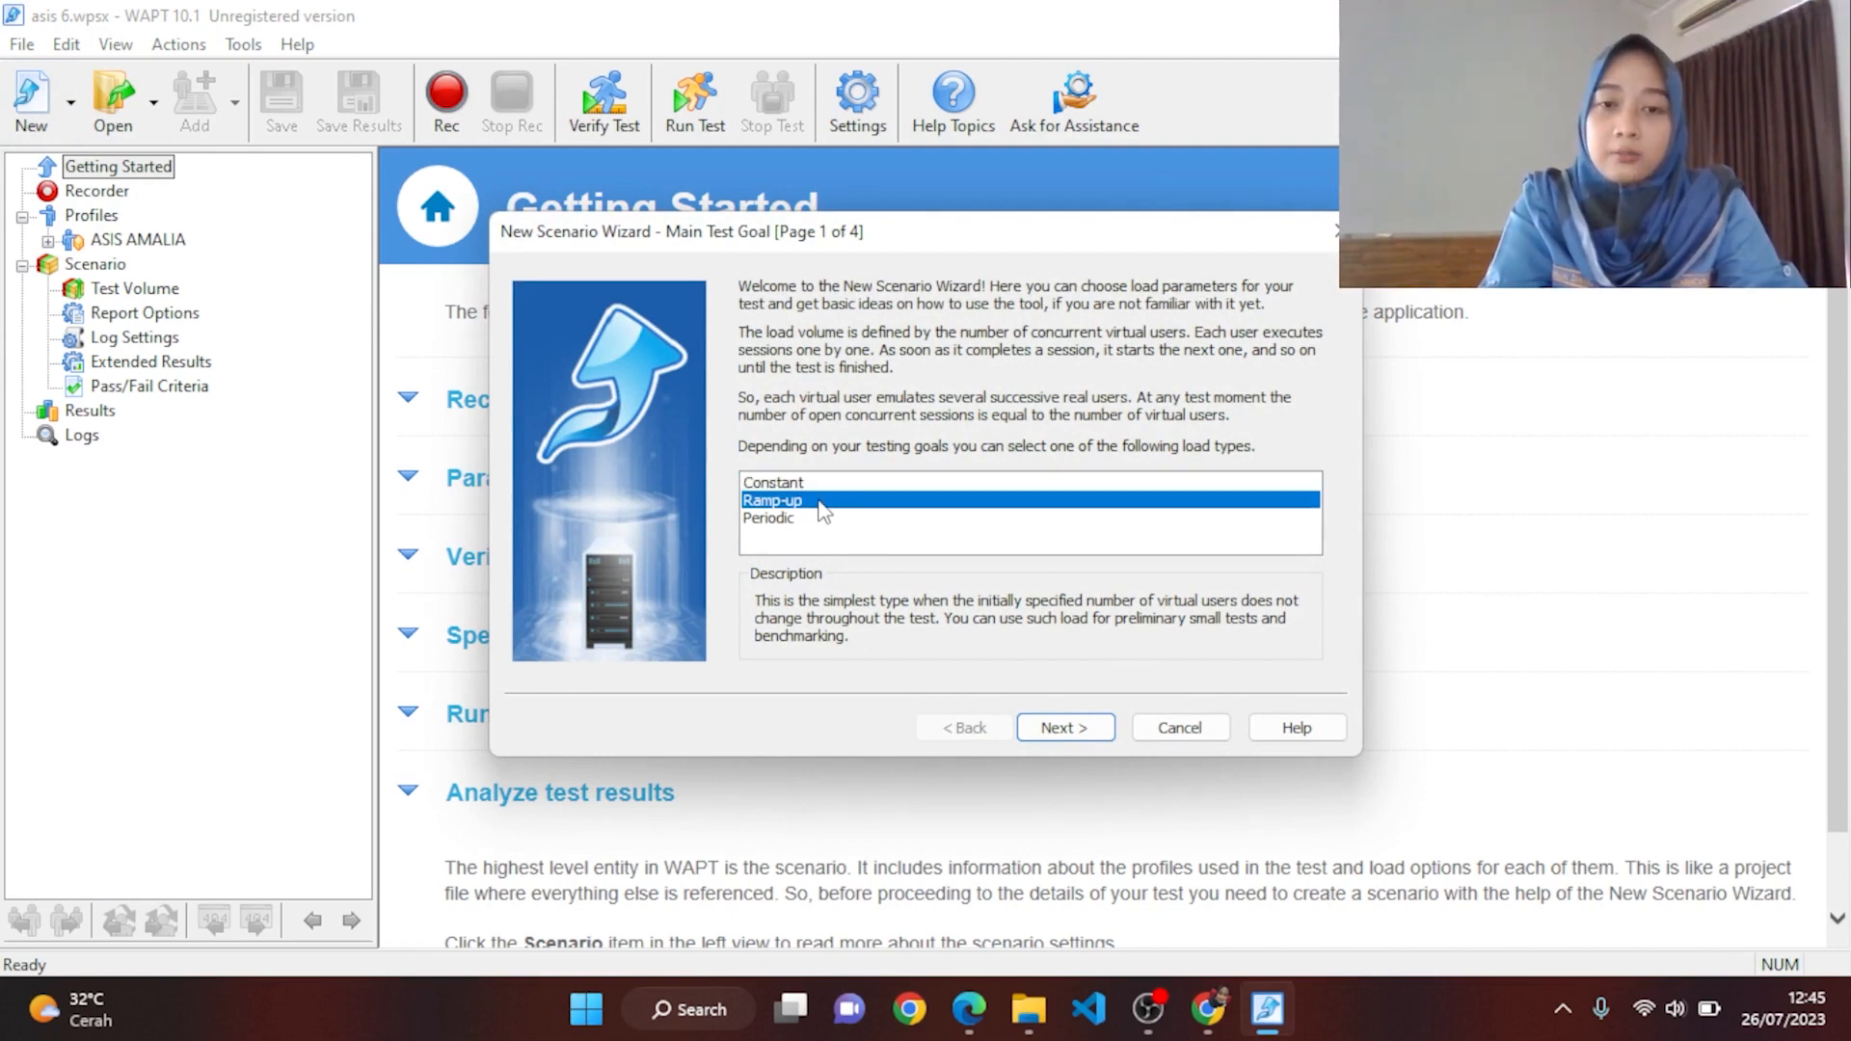
pyautogui.click(1064, 726)
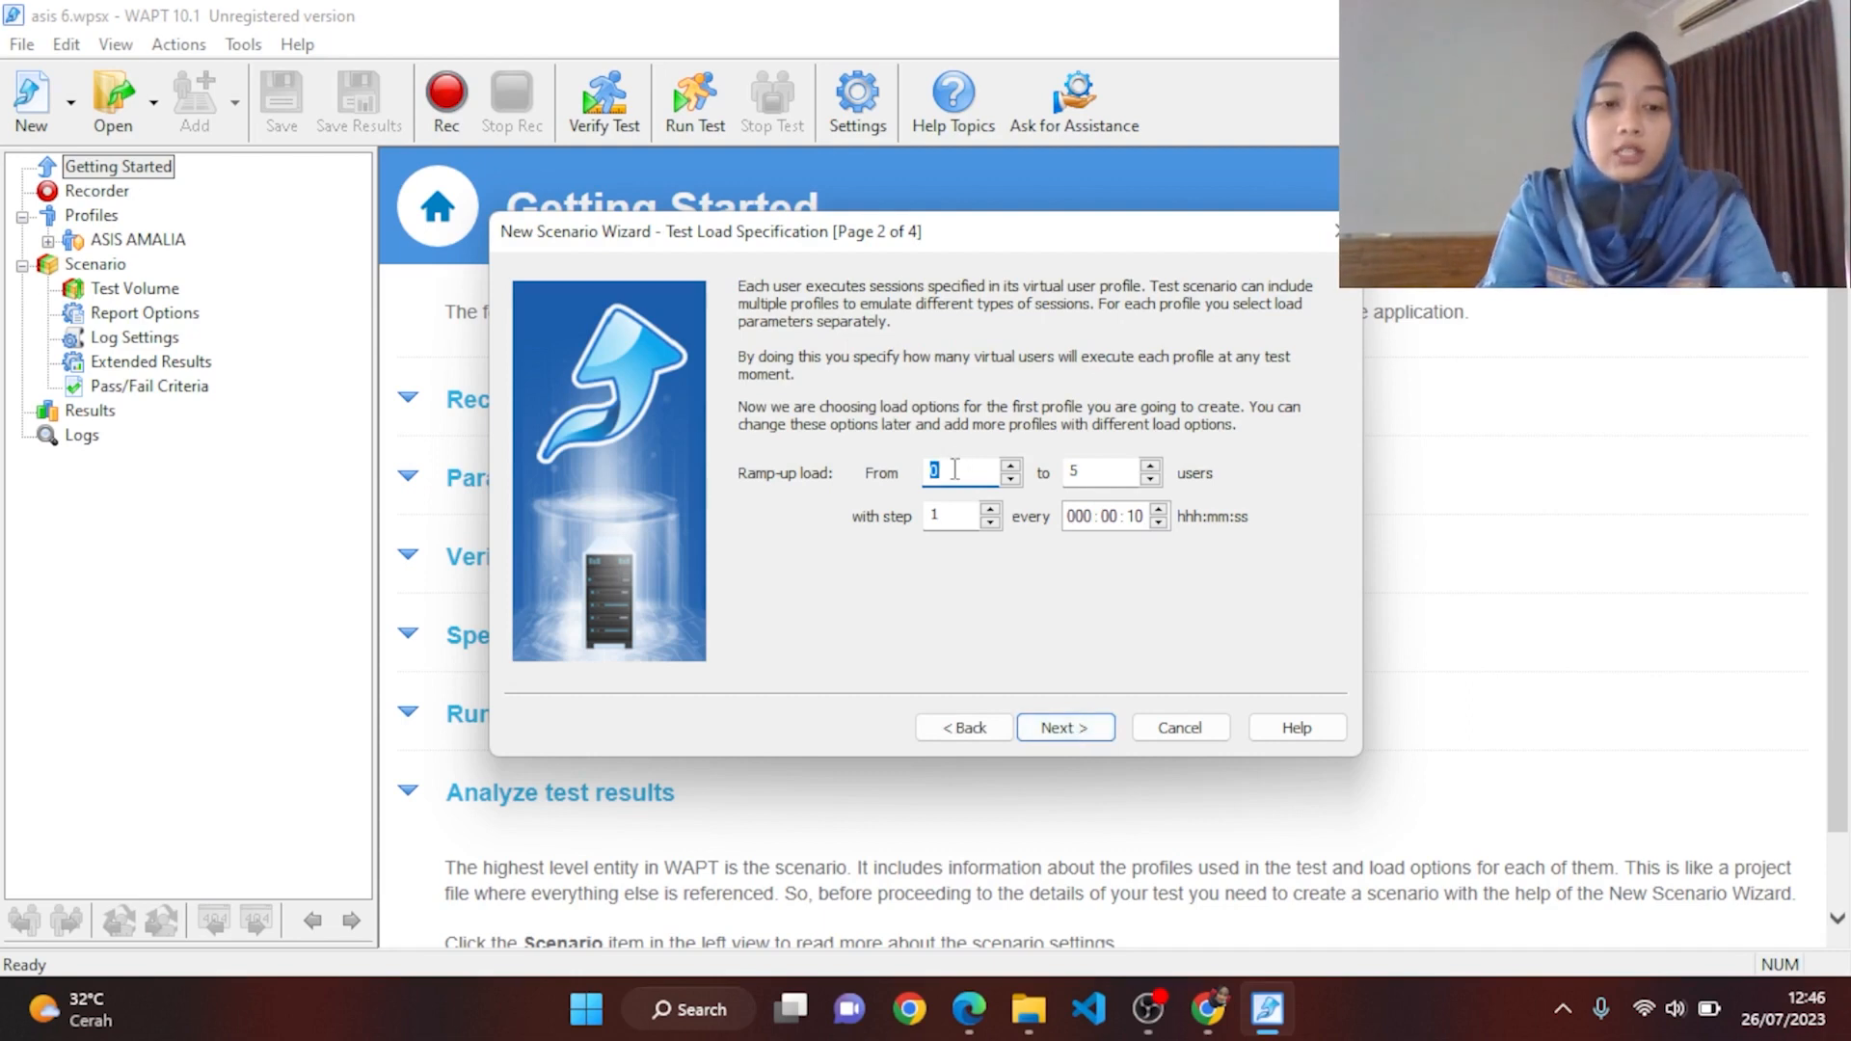
pyautogui.write('1')
pyautogui.doubleClick(1105, 476)
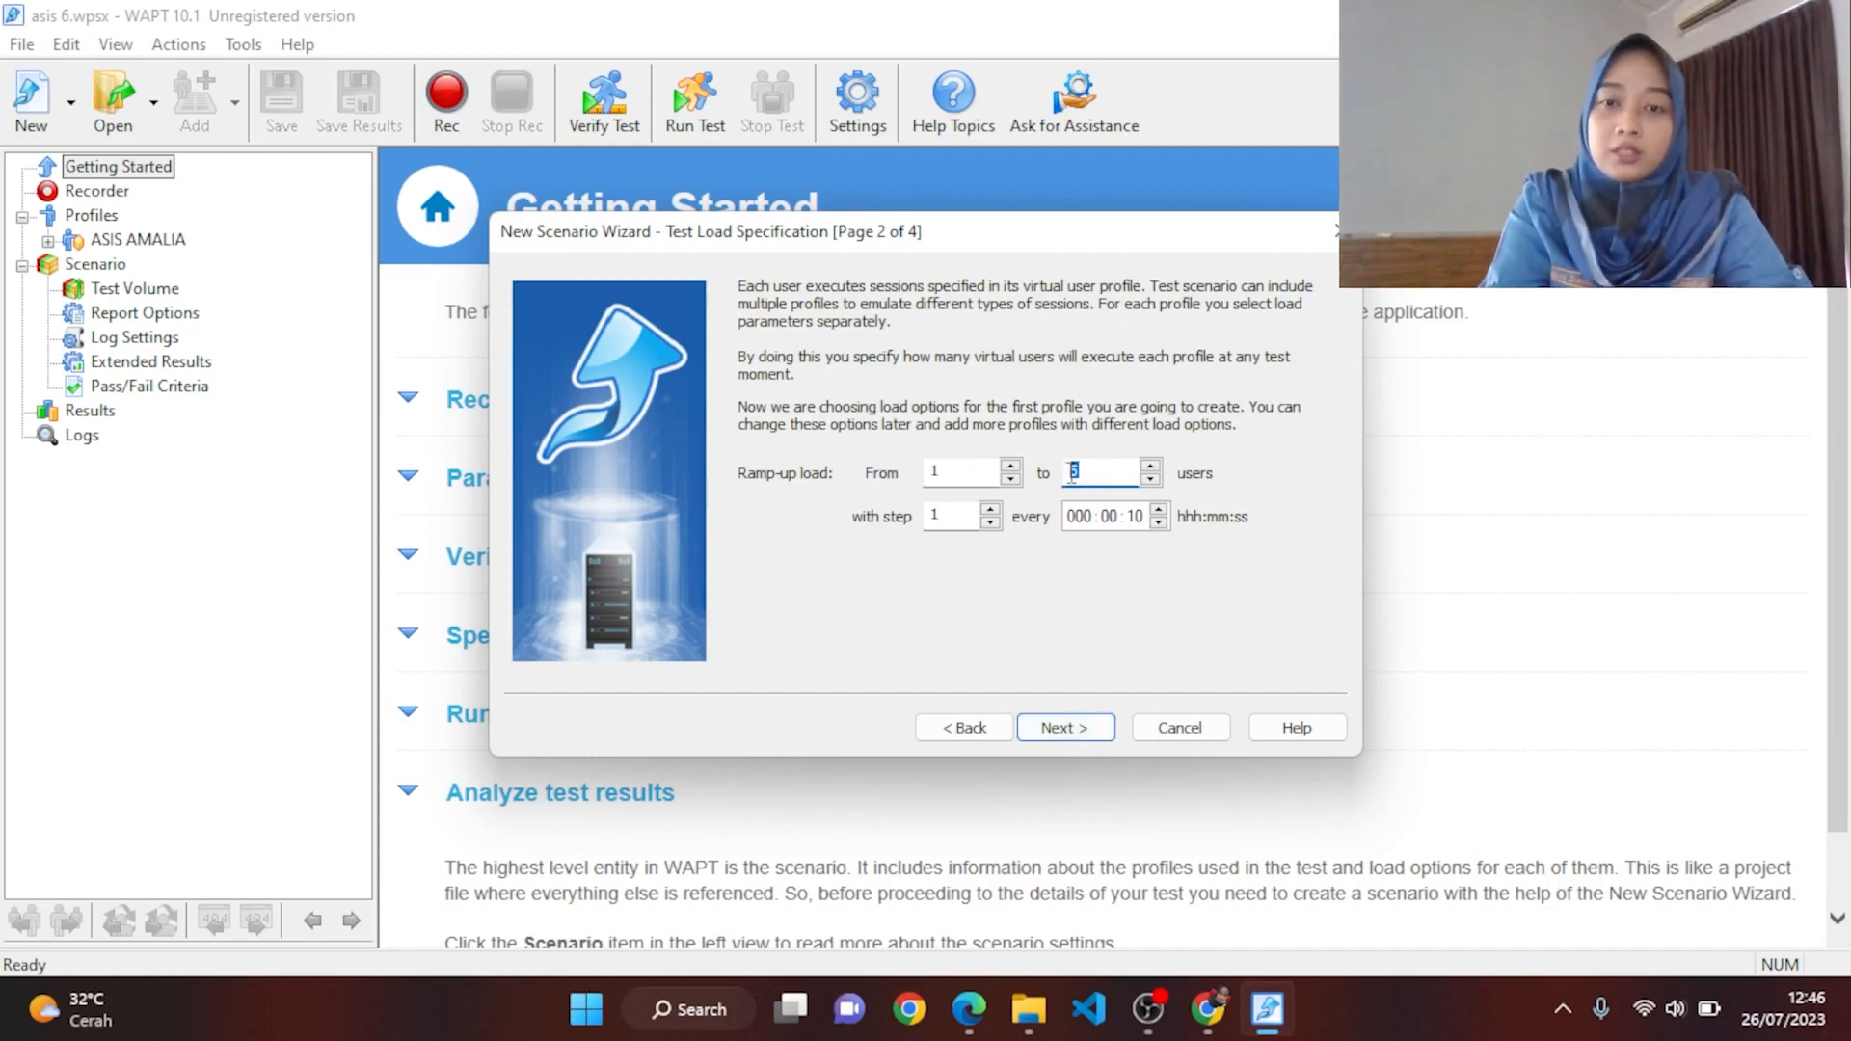
pyautogui.write('12')
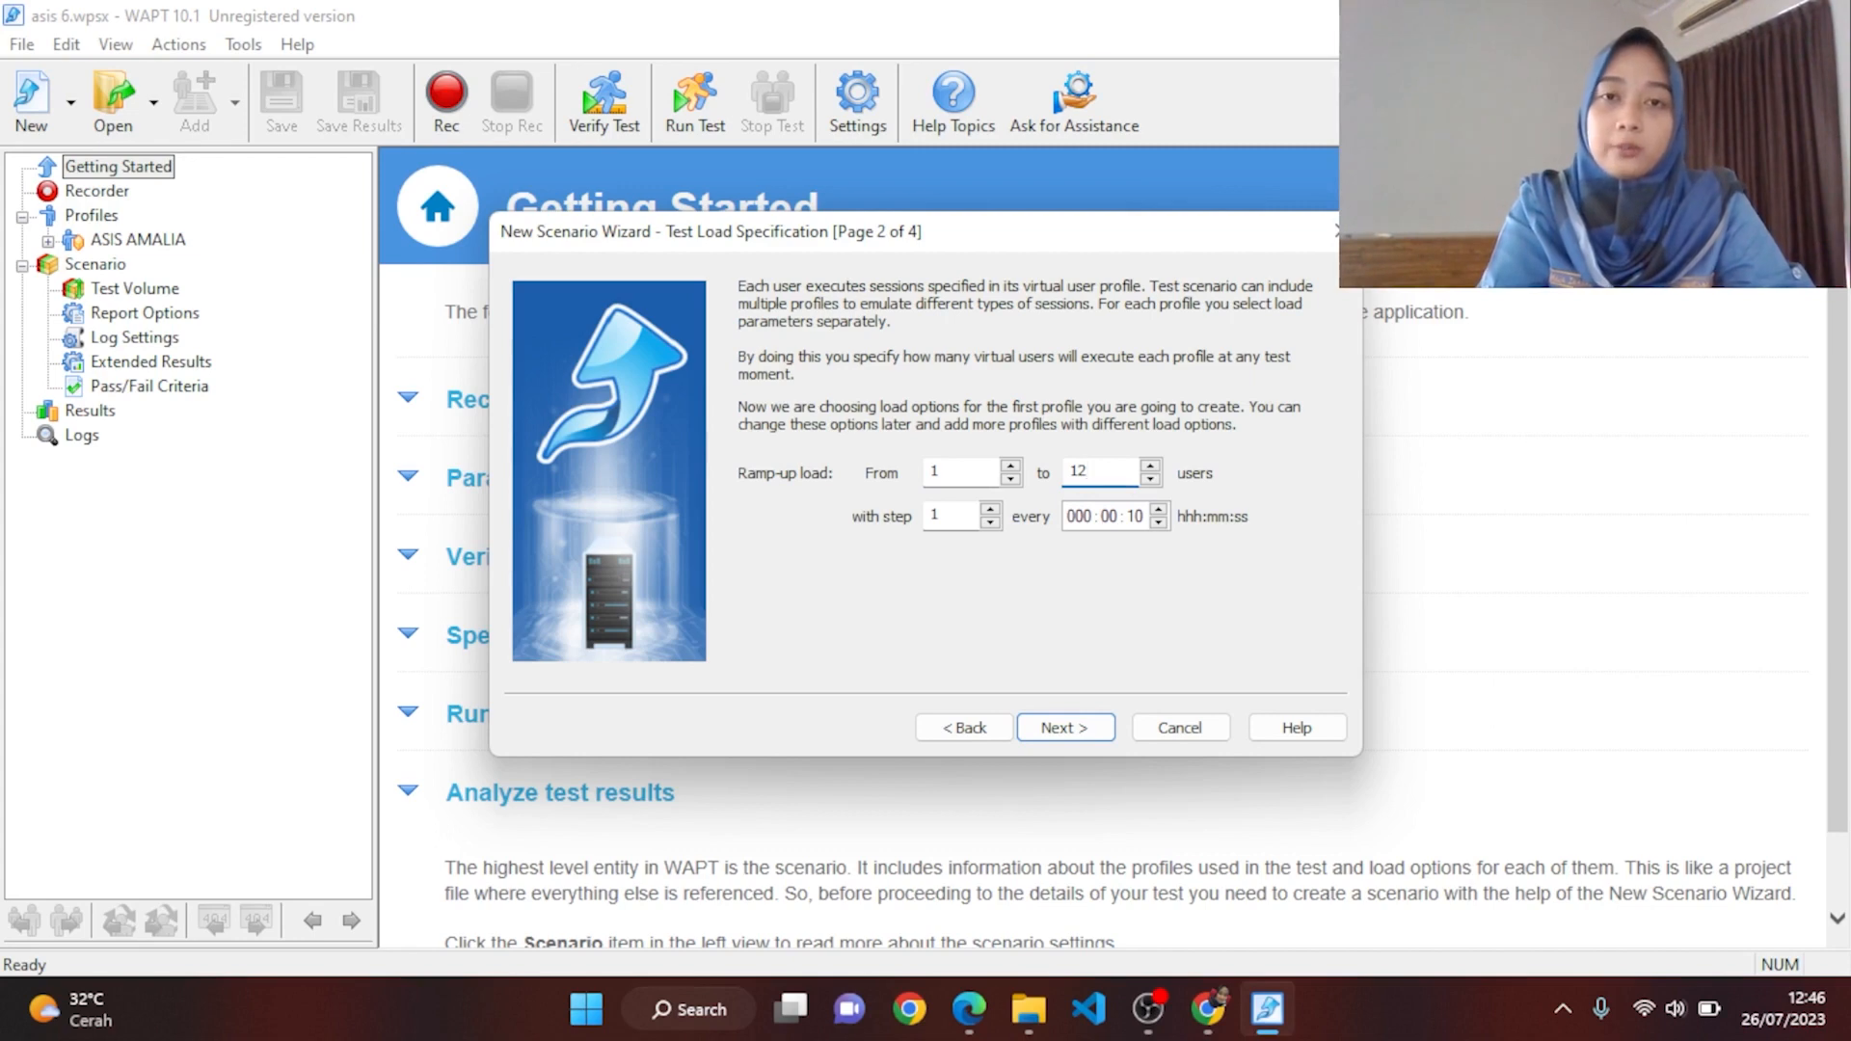
pyautogui.click(1093, 735)
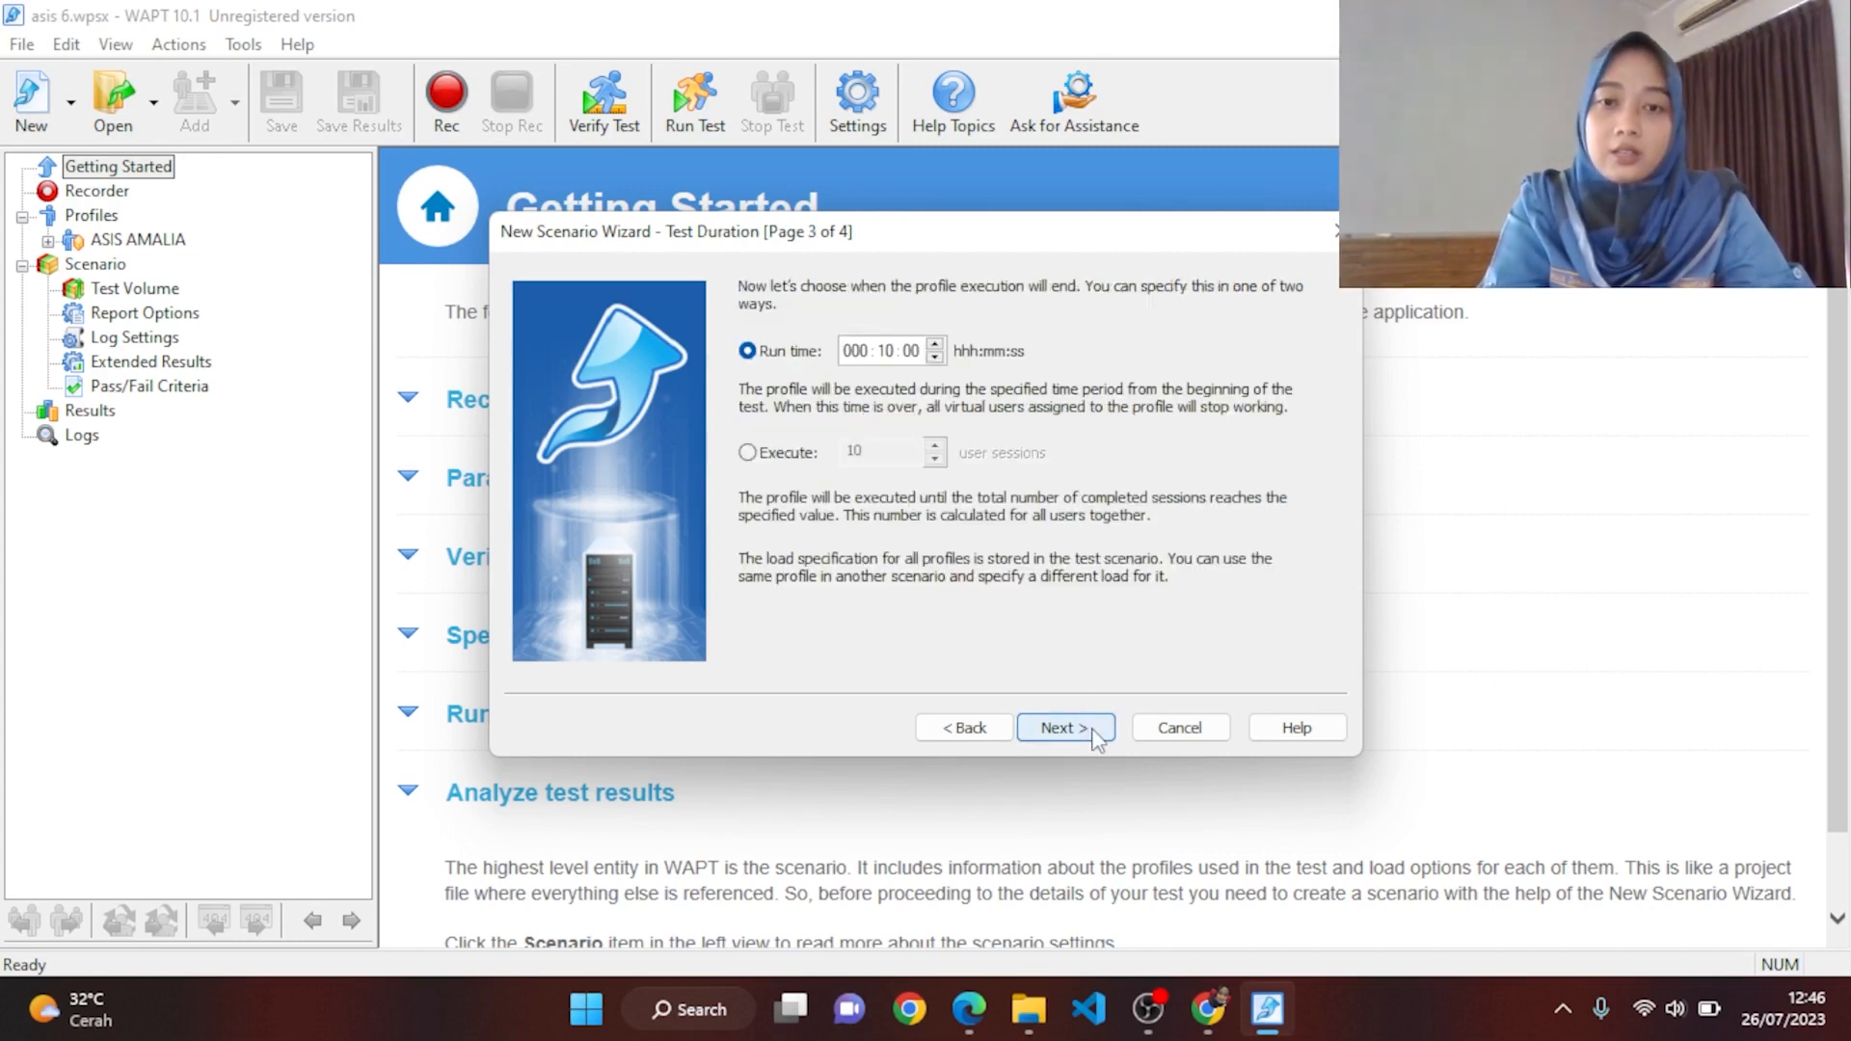
pyautogui.click(885, 353)
pyautogui.write('02')
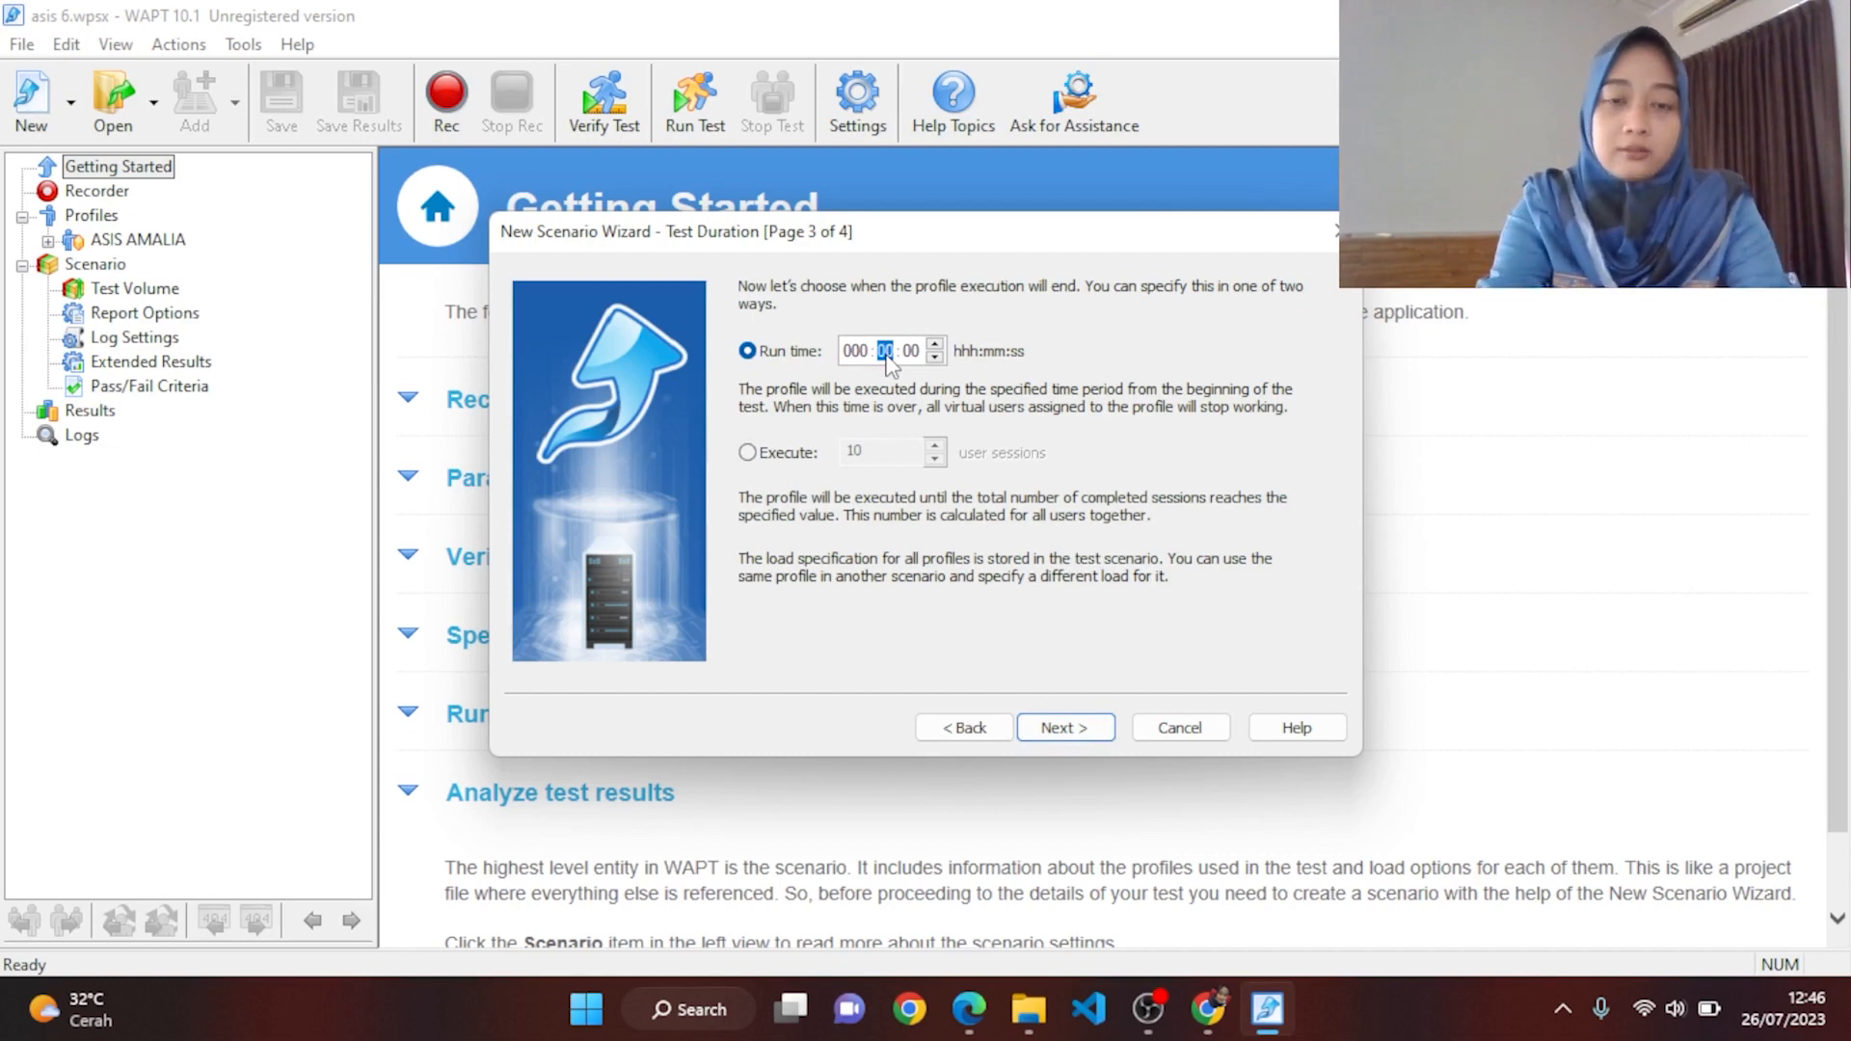
# Step: Finish the wizard, rename Profile1 to 'UJI COBA WAPT', and start recording the session
pyautogui.click(1104, 739)
pyautogui.click(1103, 731)
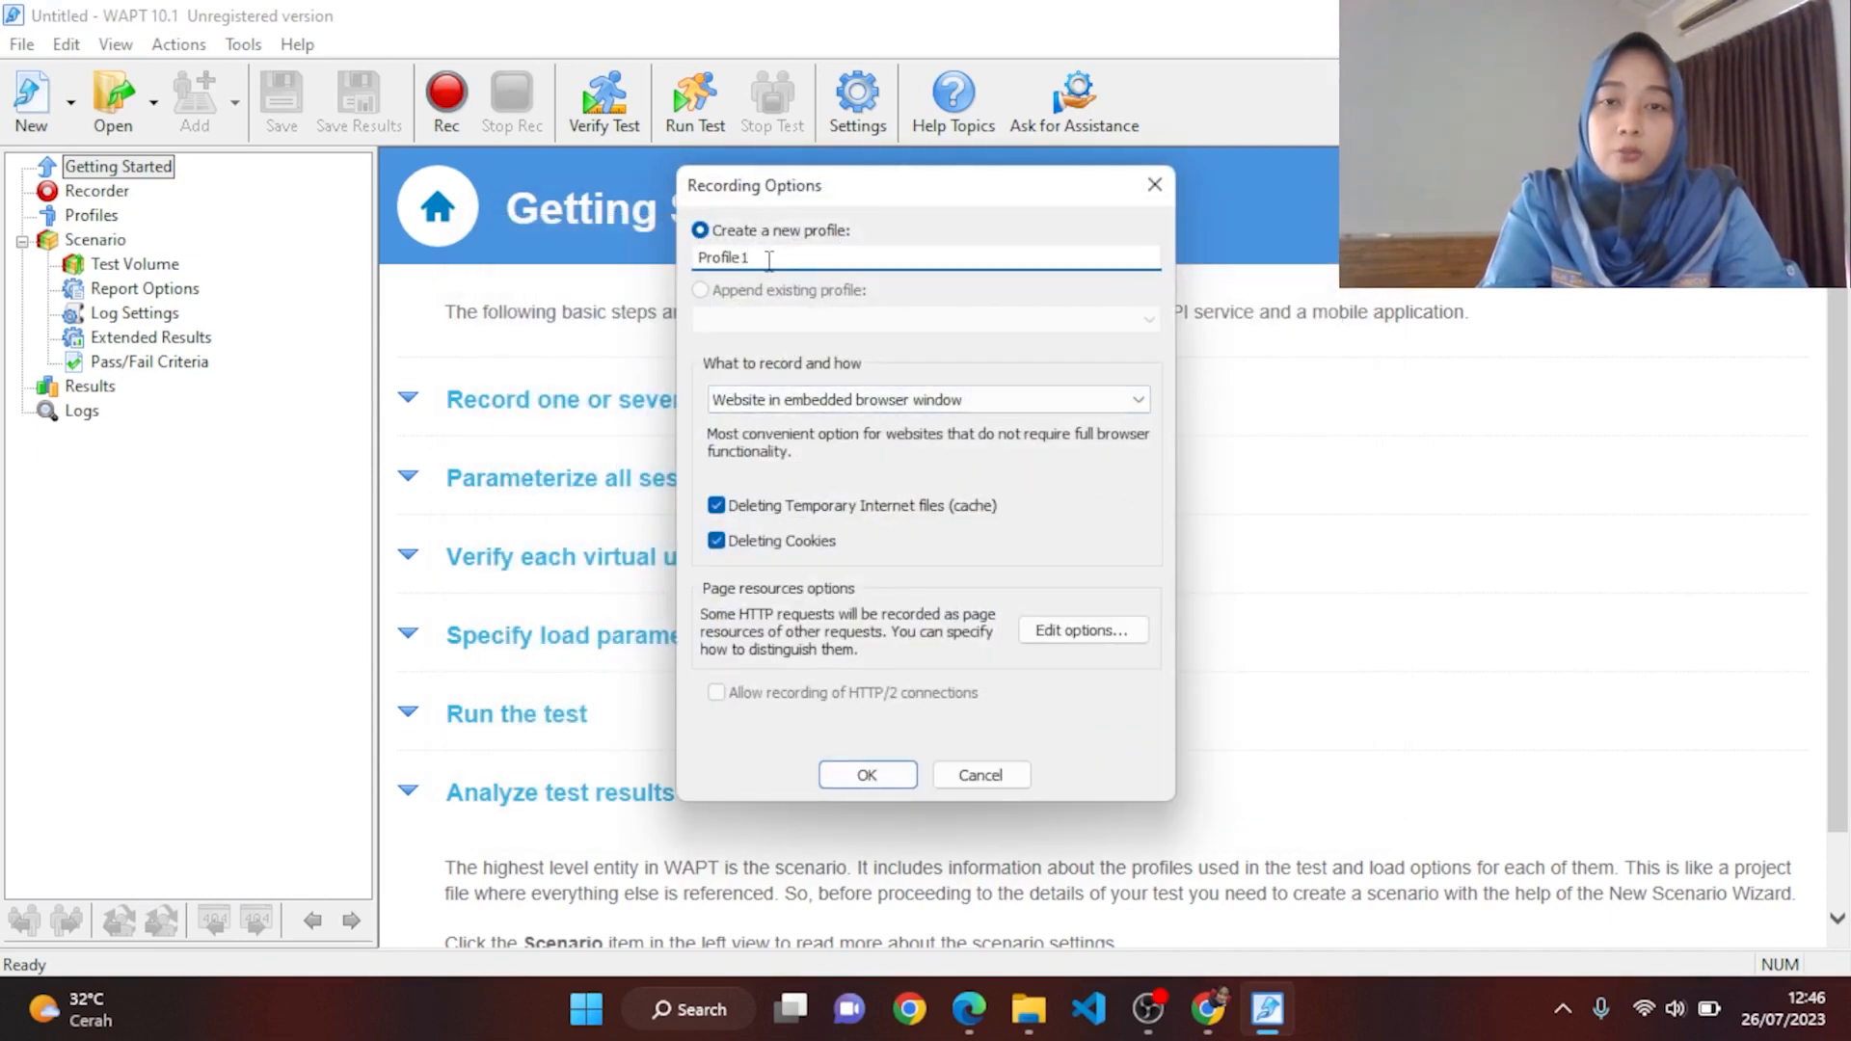
pyautogui.moveTo(768, 258); pyautogui.dragTo(692, 260)
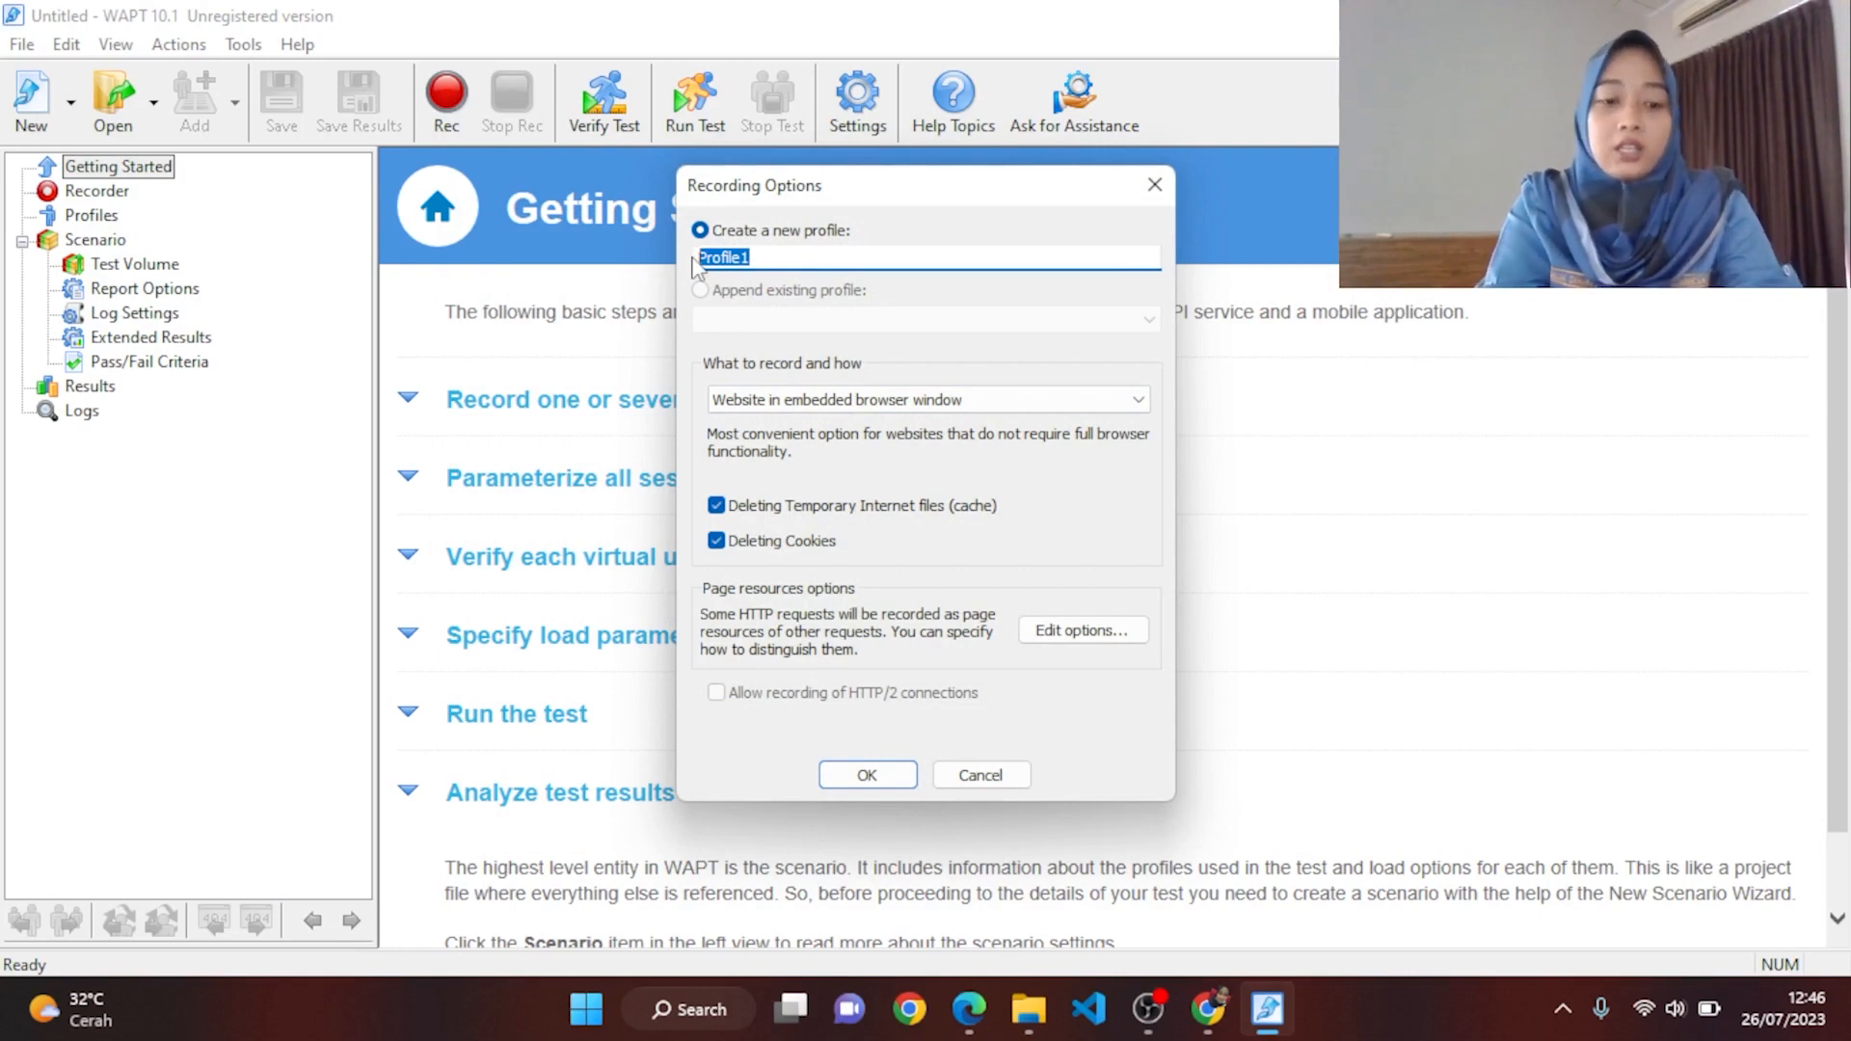
pyautogui.write('UJI ')
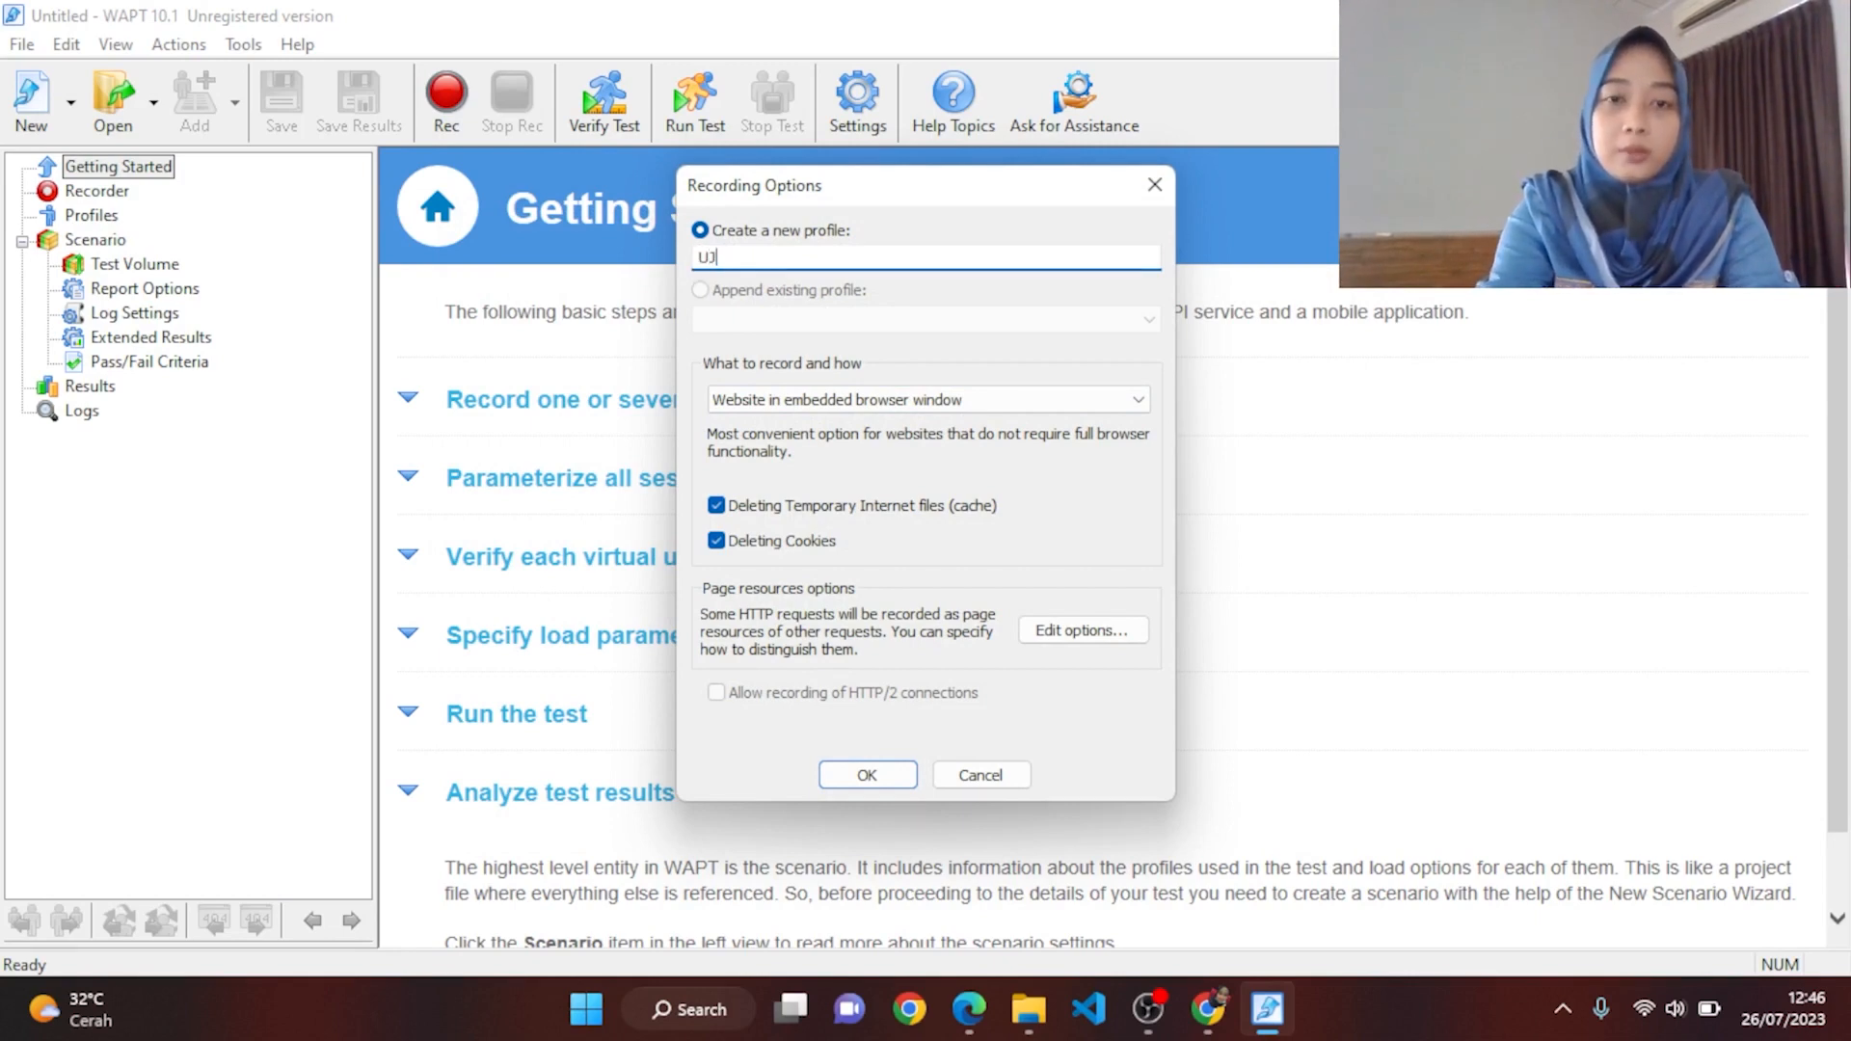
pyautogui.write('CO')
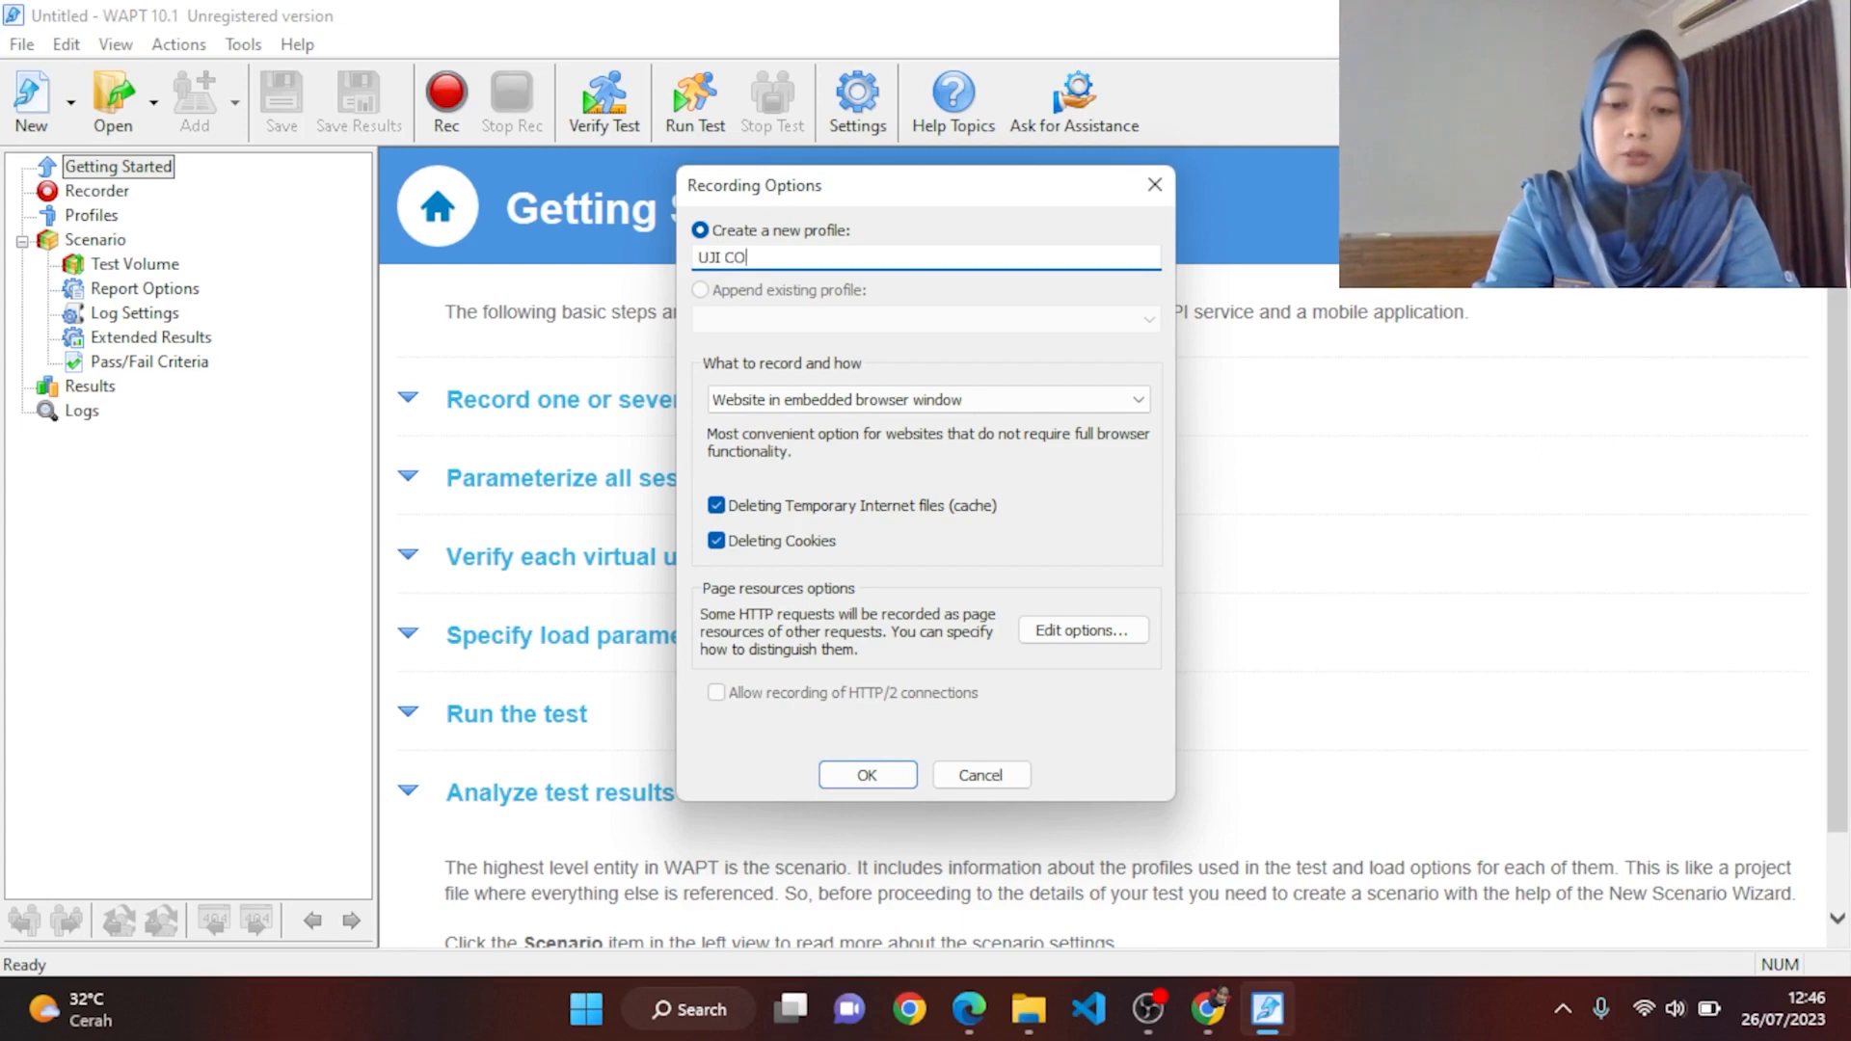
pyautogui.write('BA WAP')
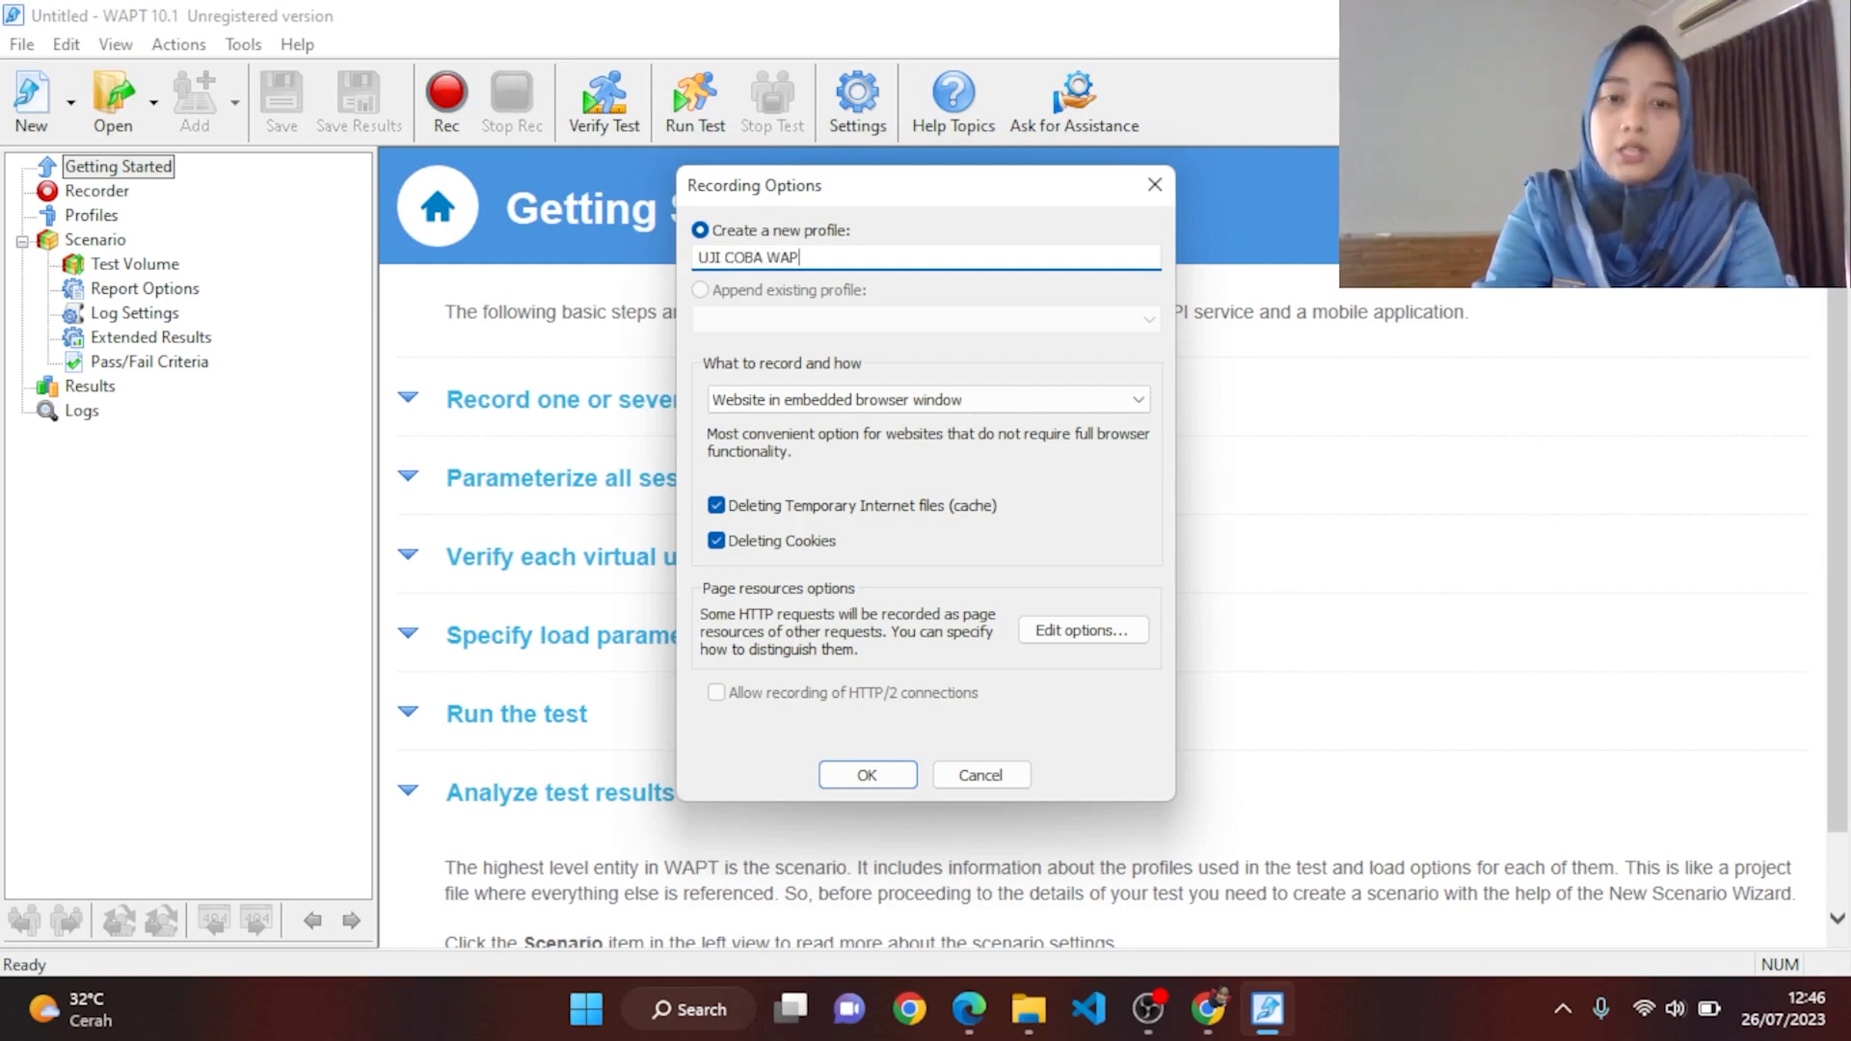
pyautogui.write('T')
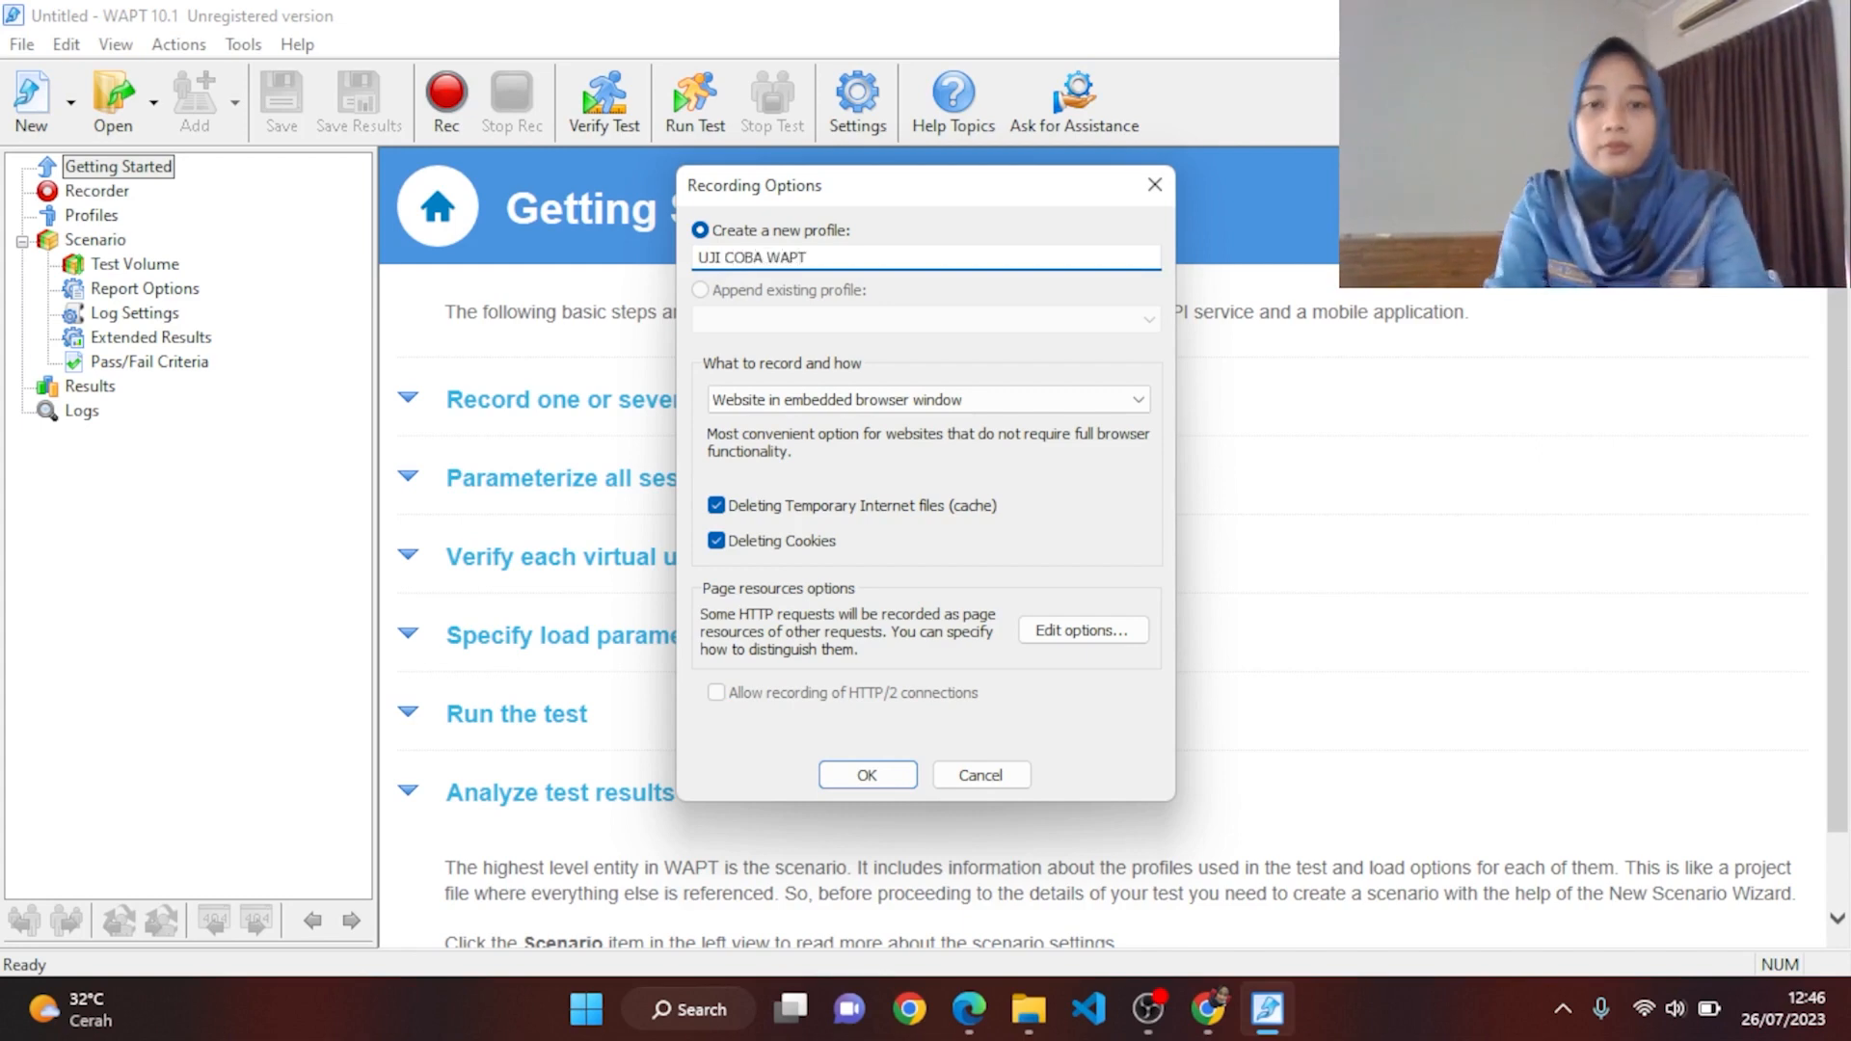
pyautogui.click(875, 774)
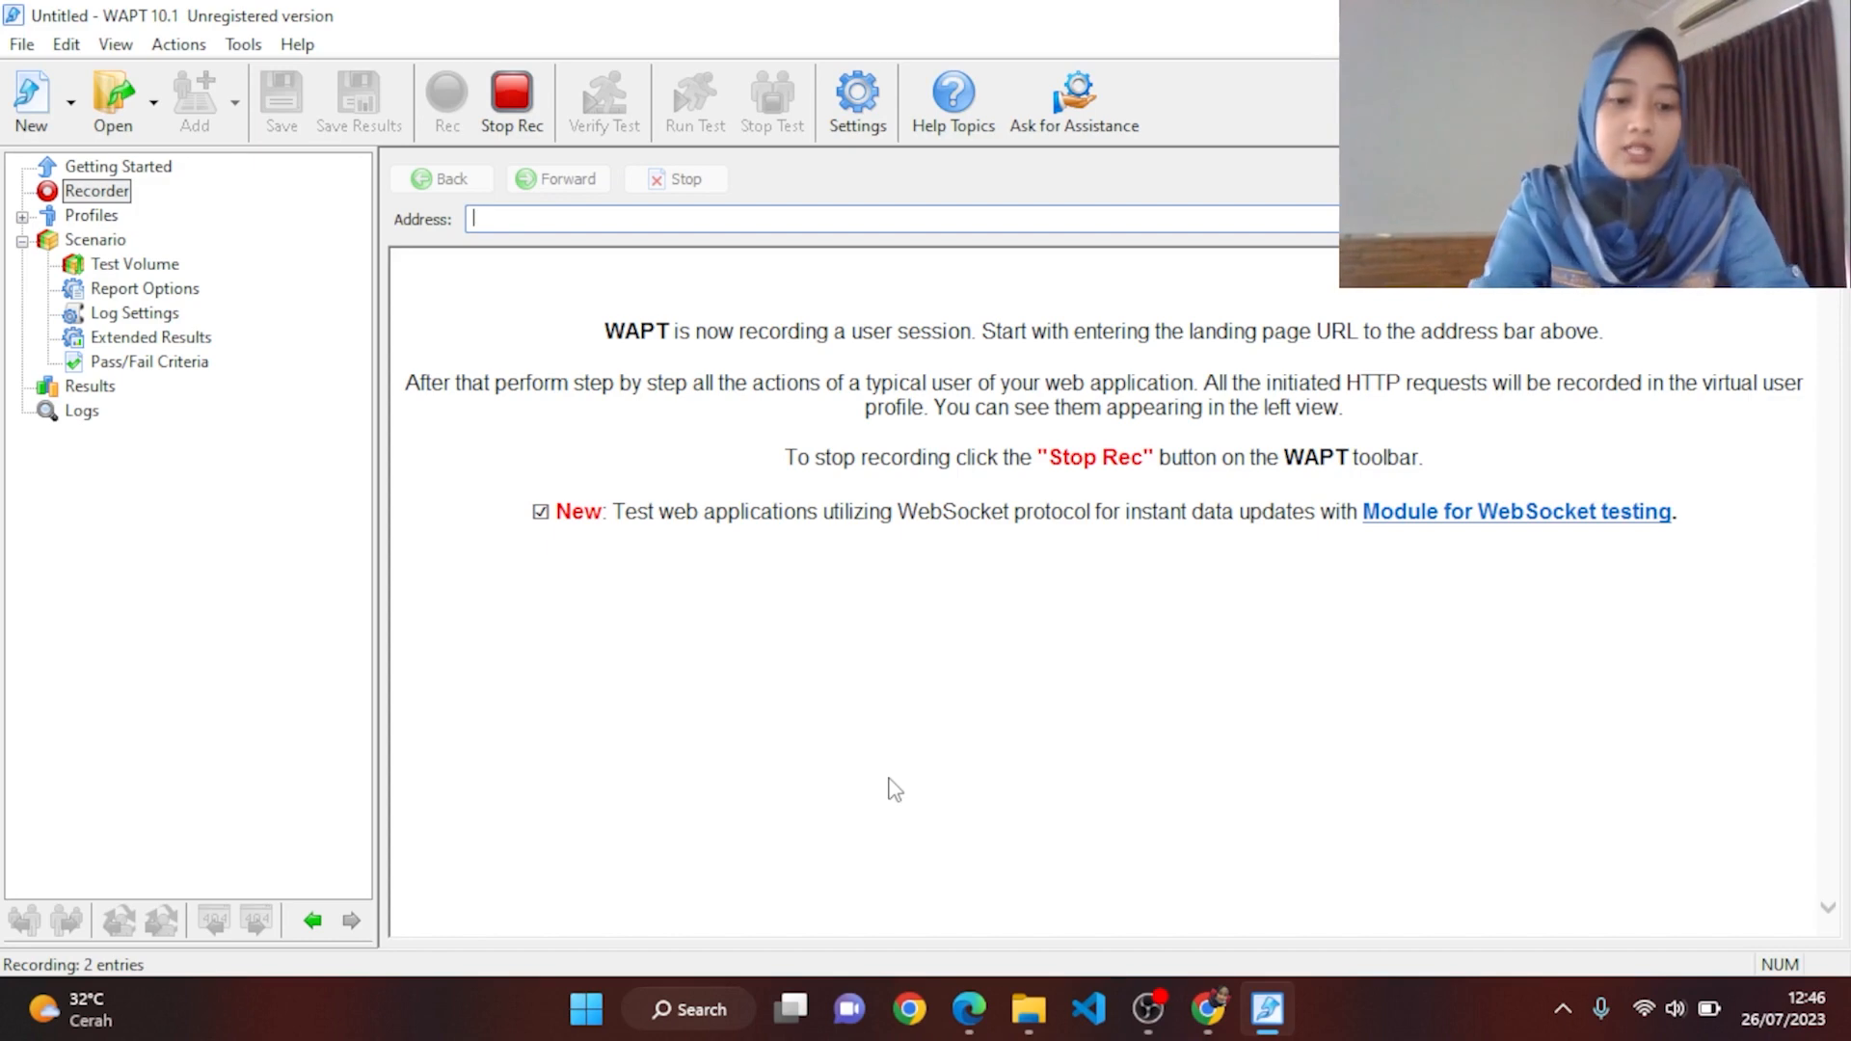
# Step: Load newasis.angkasapura2.co.id in the recorder's Address field
pyautogui.write('amal')
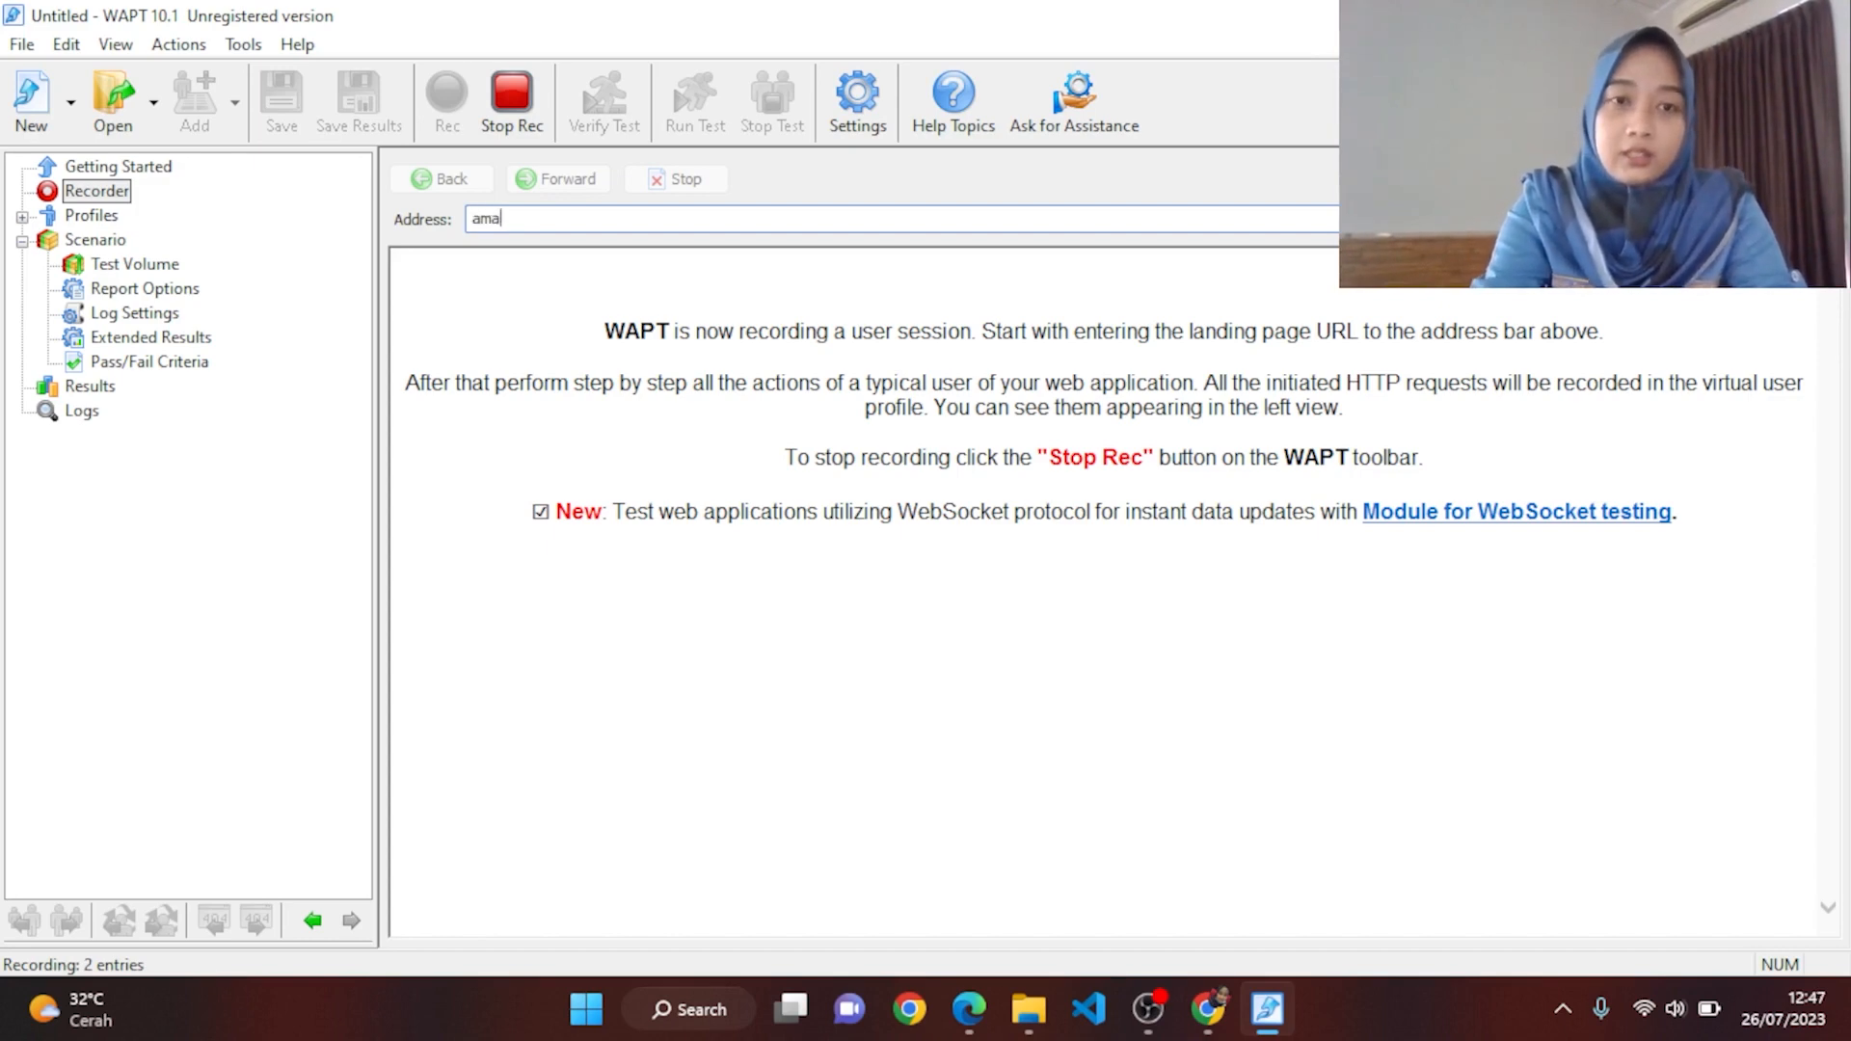
pyautogui.press('BackSpace')
pyautogui.press('BackSpace')
pyautogui.press('BackSpace')
pyautogui.write('new')
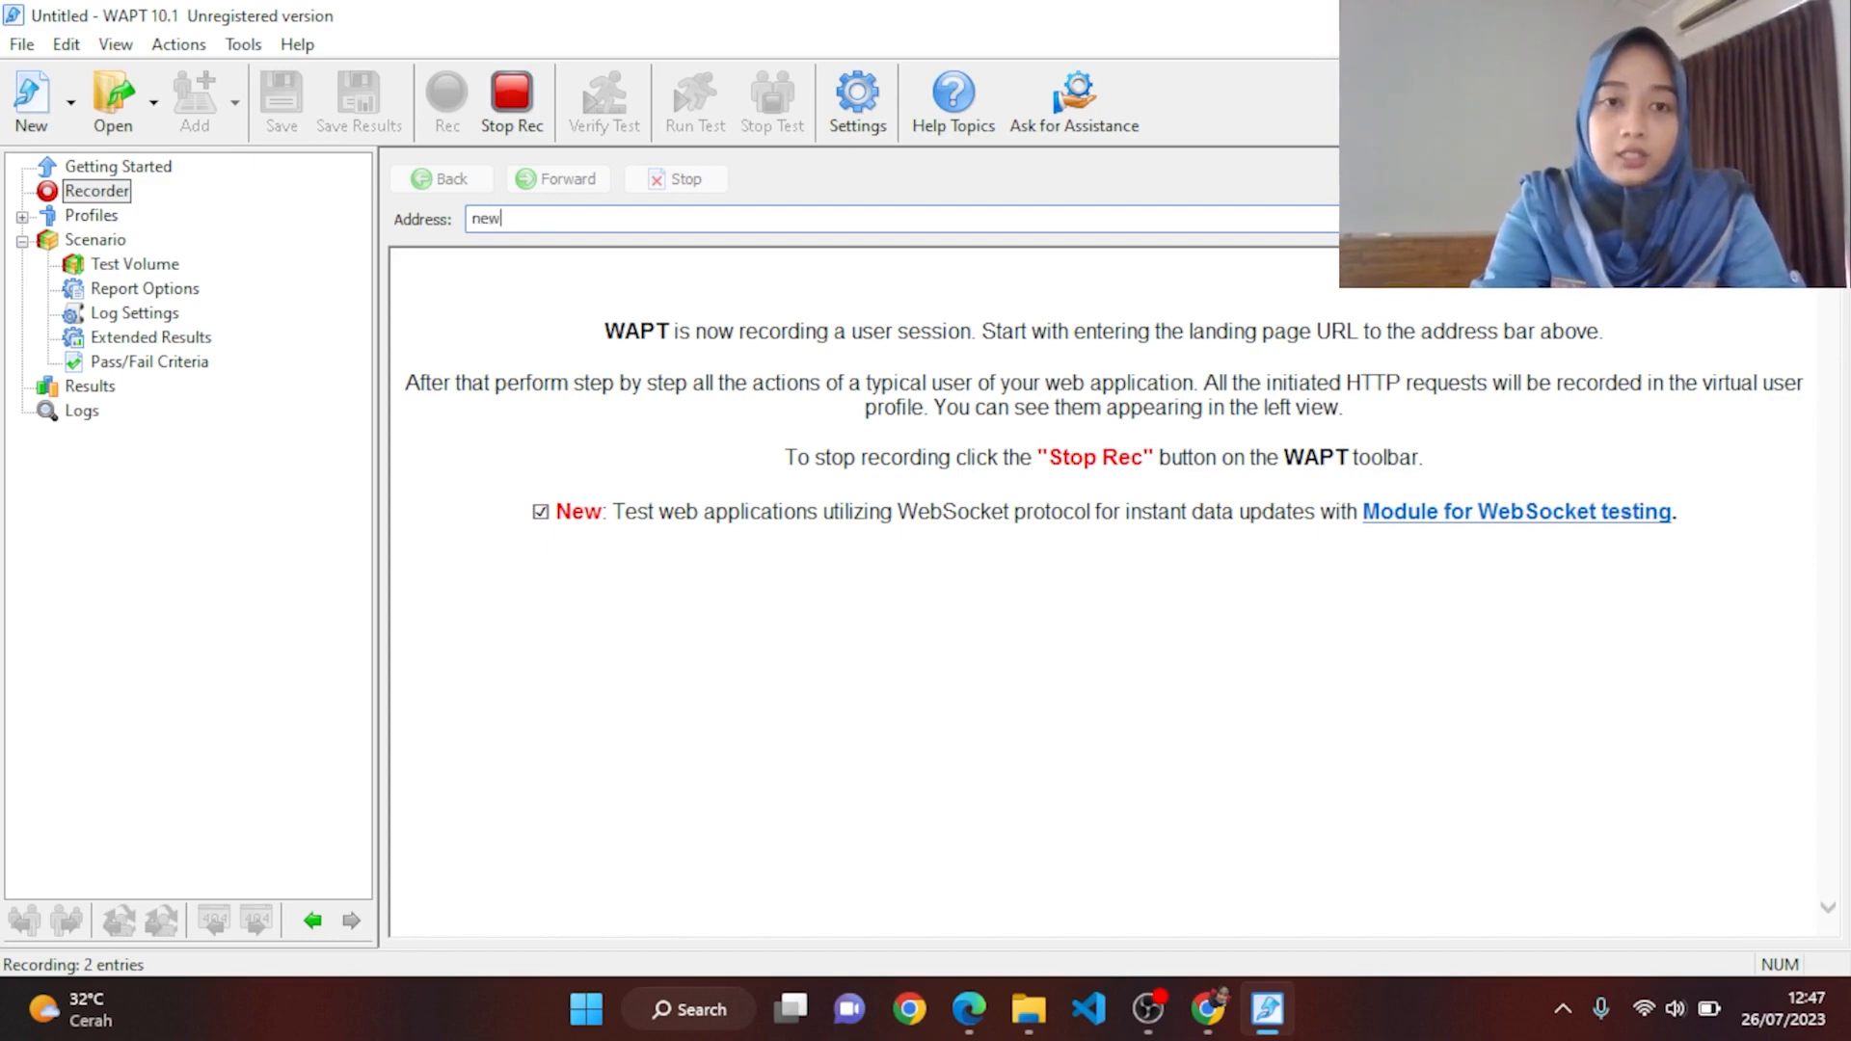
pyautogui.write('asis.ang')
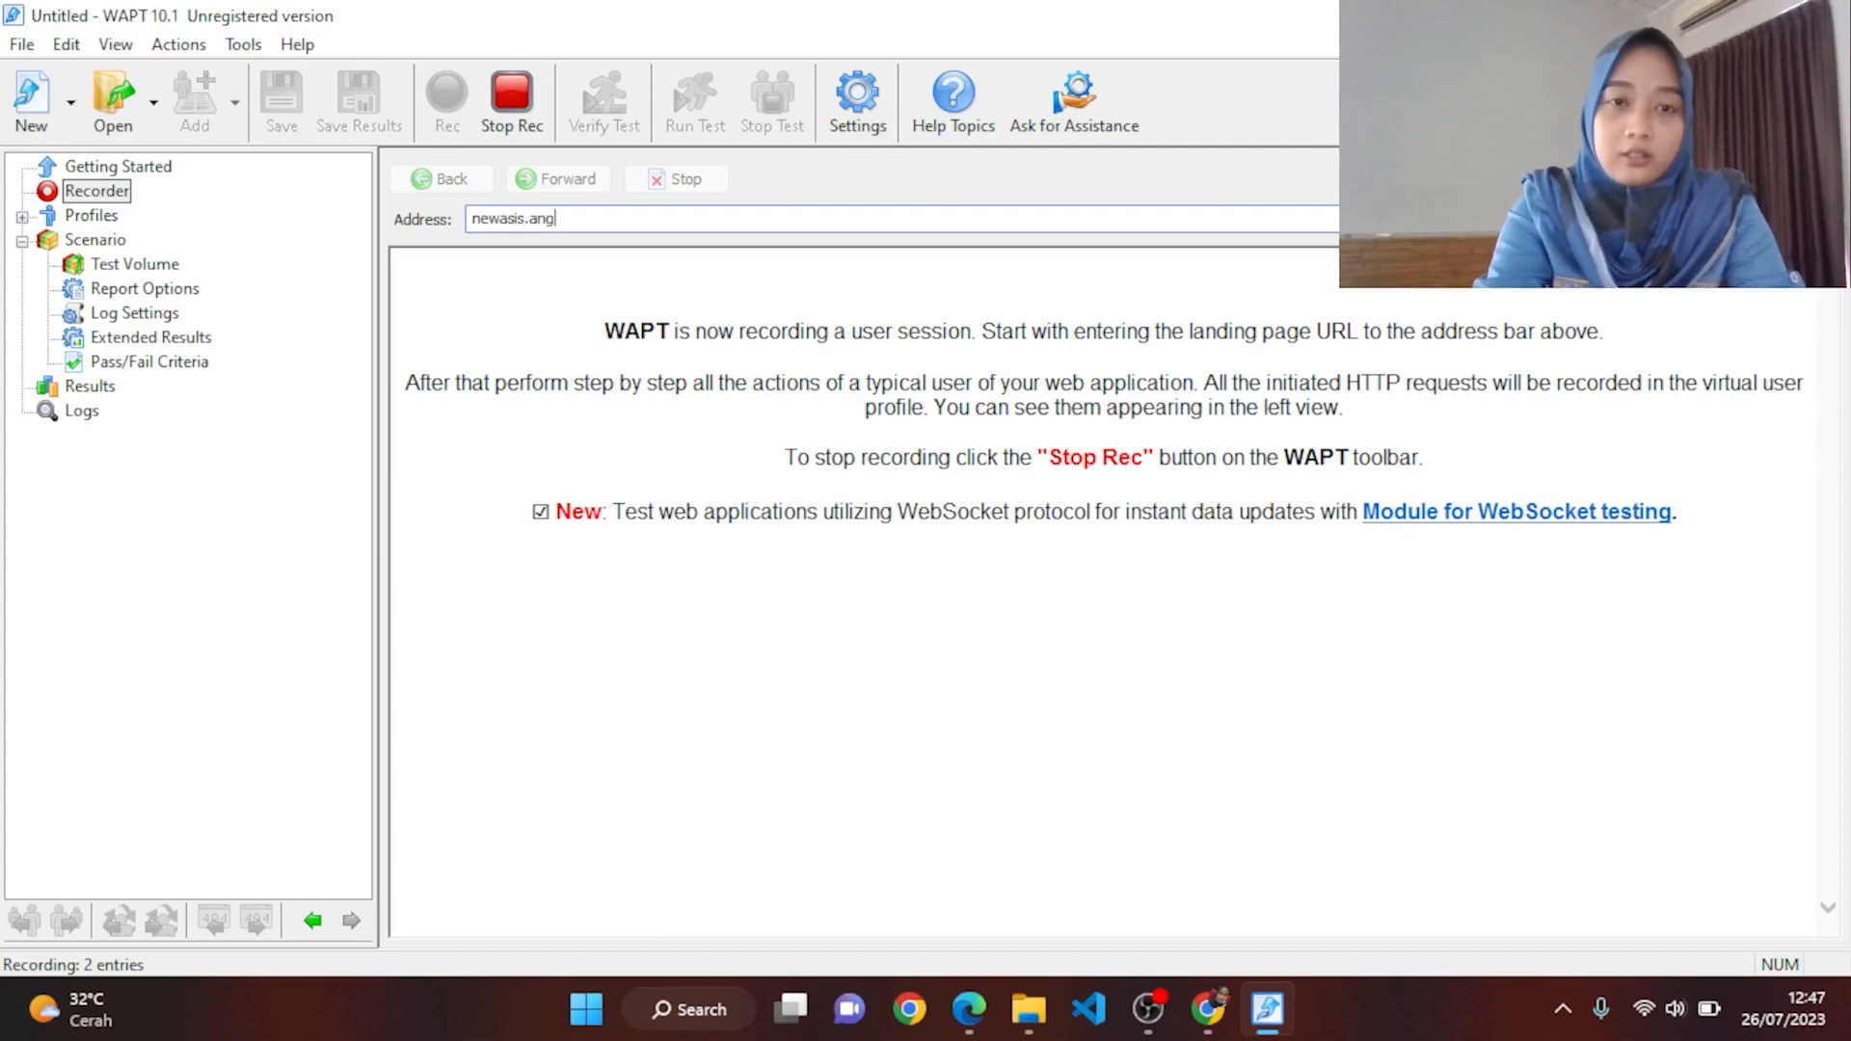
pyautogui.write('kasapura2')
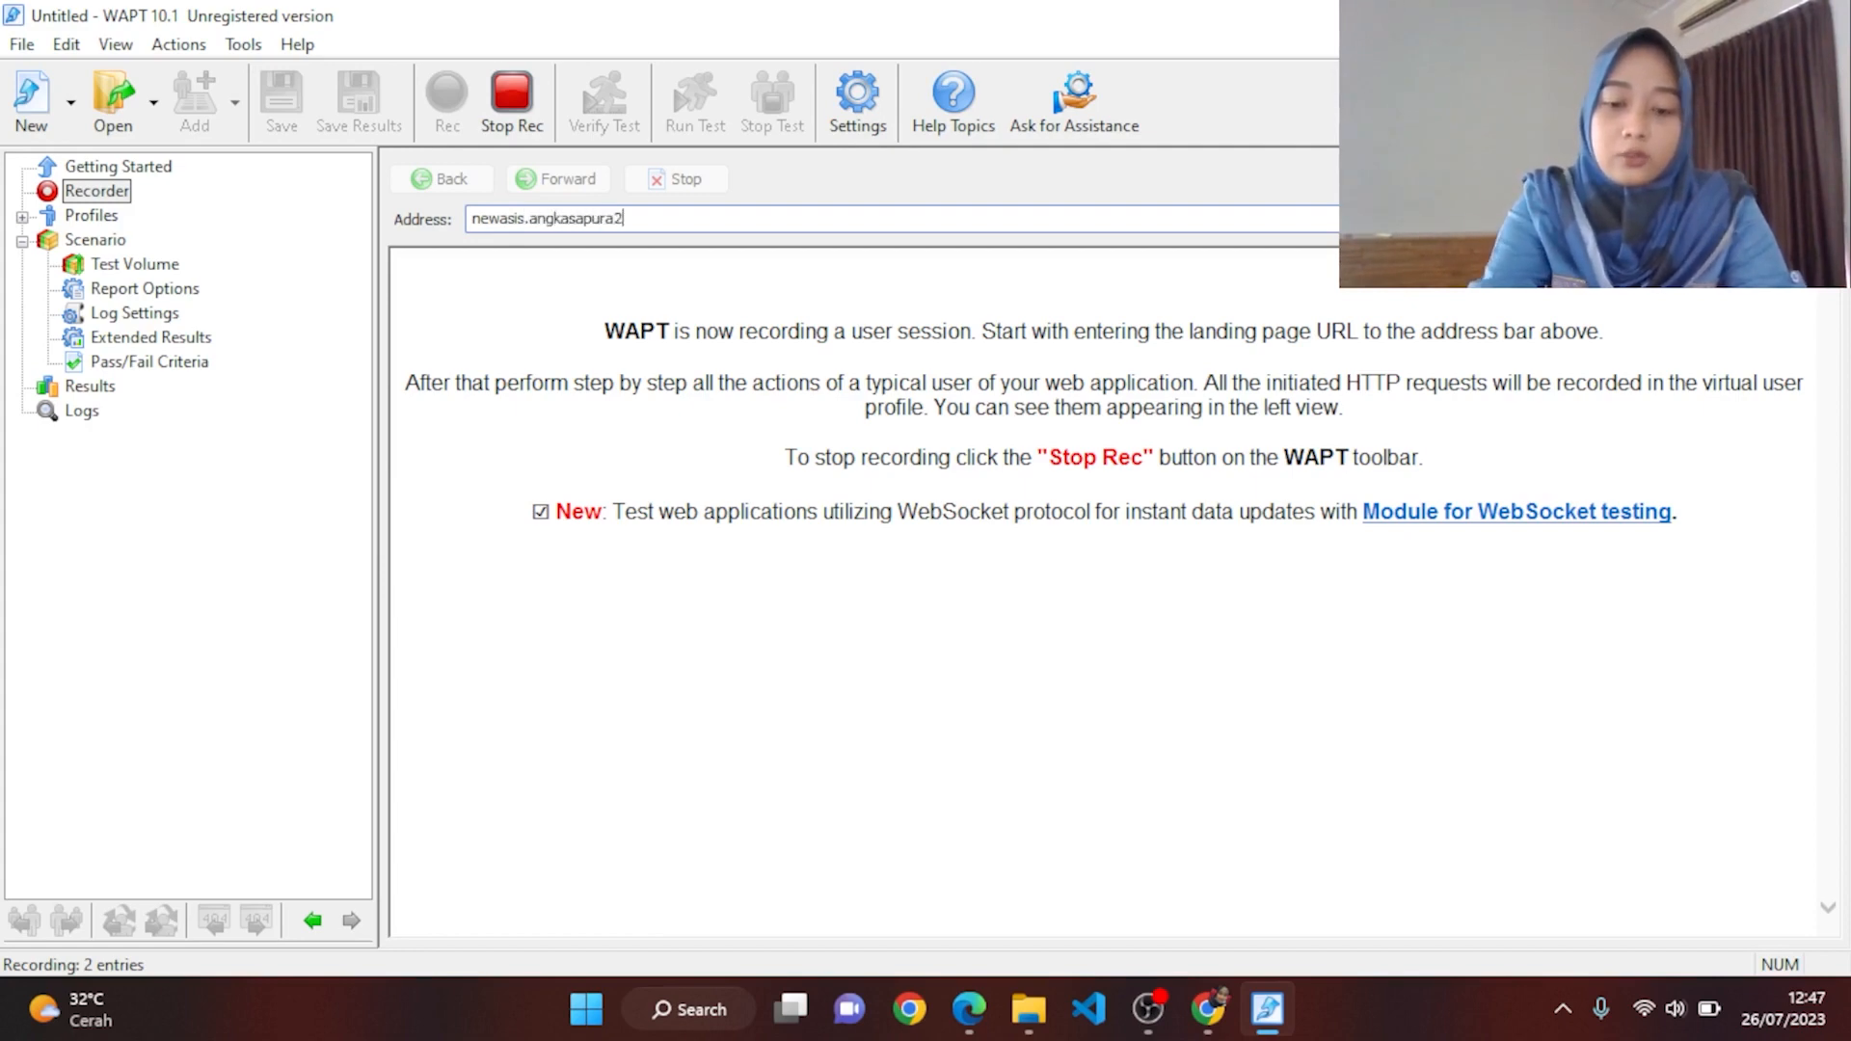
pyautogui.write('.co.id')
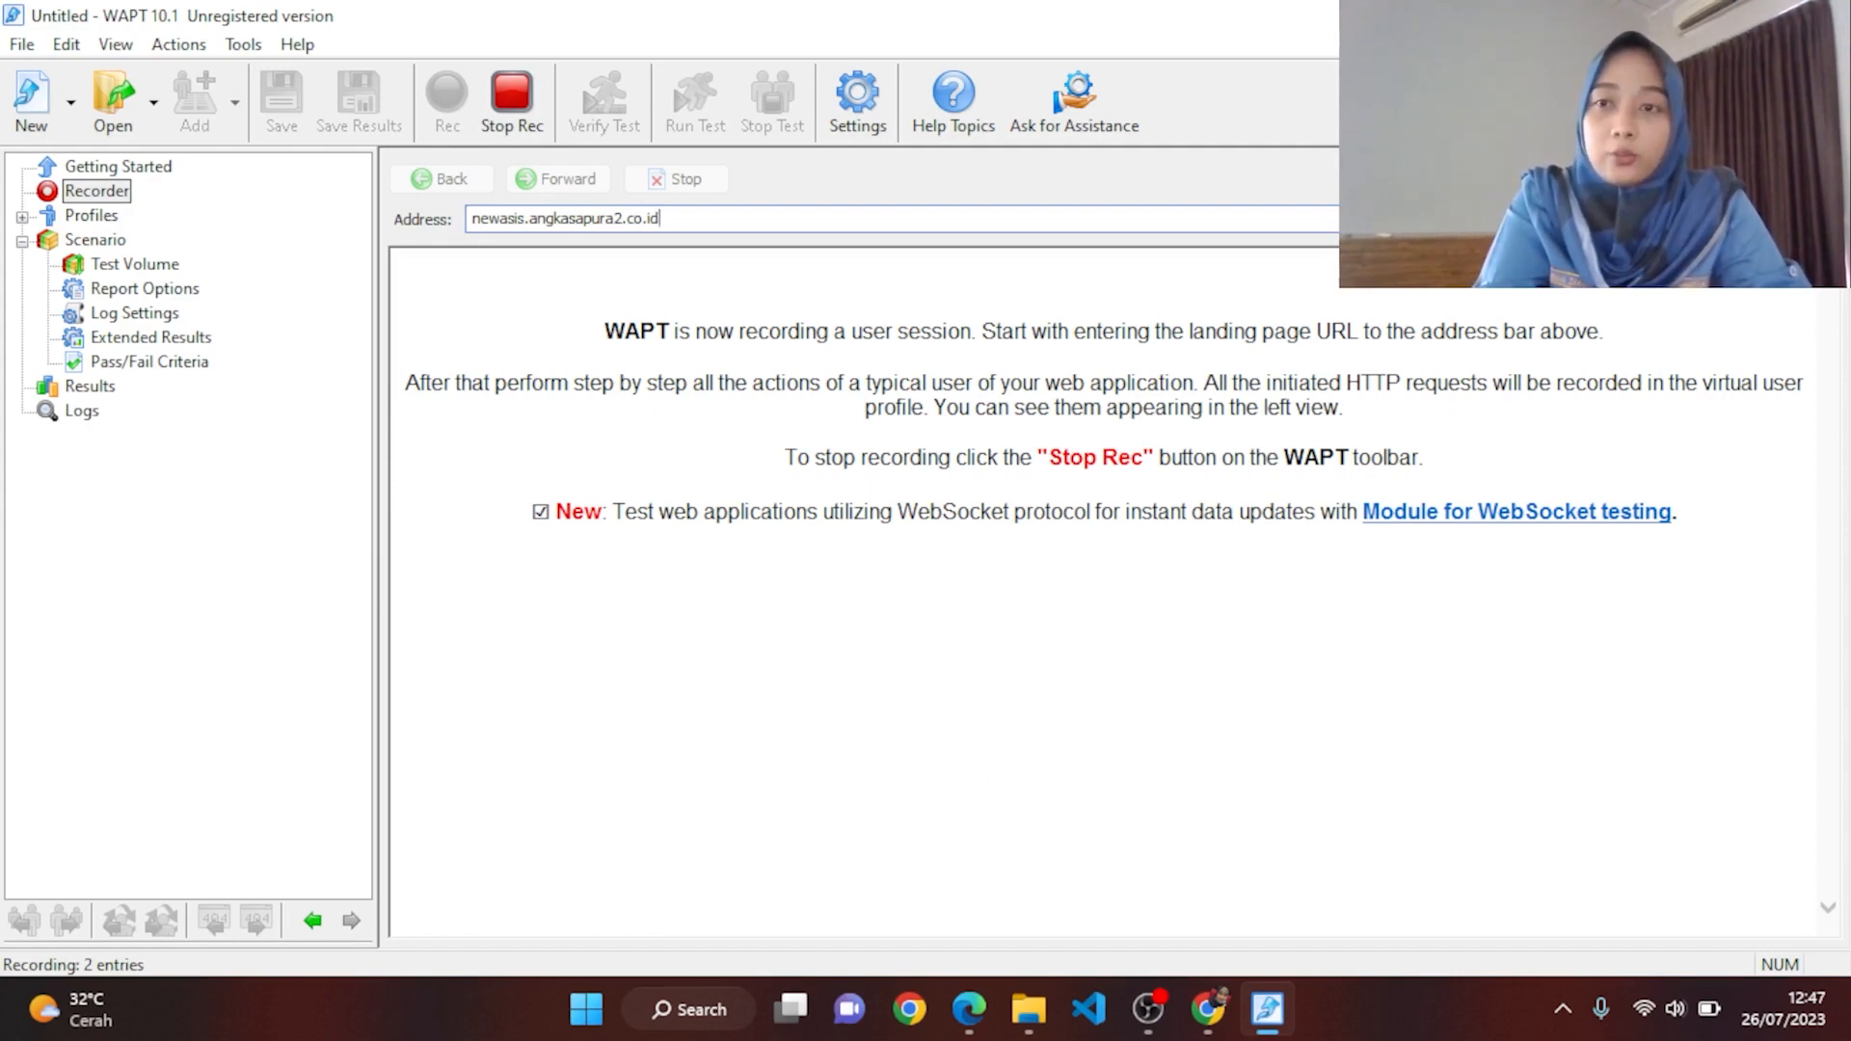
pyautogui.press('Return')
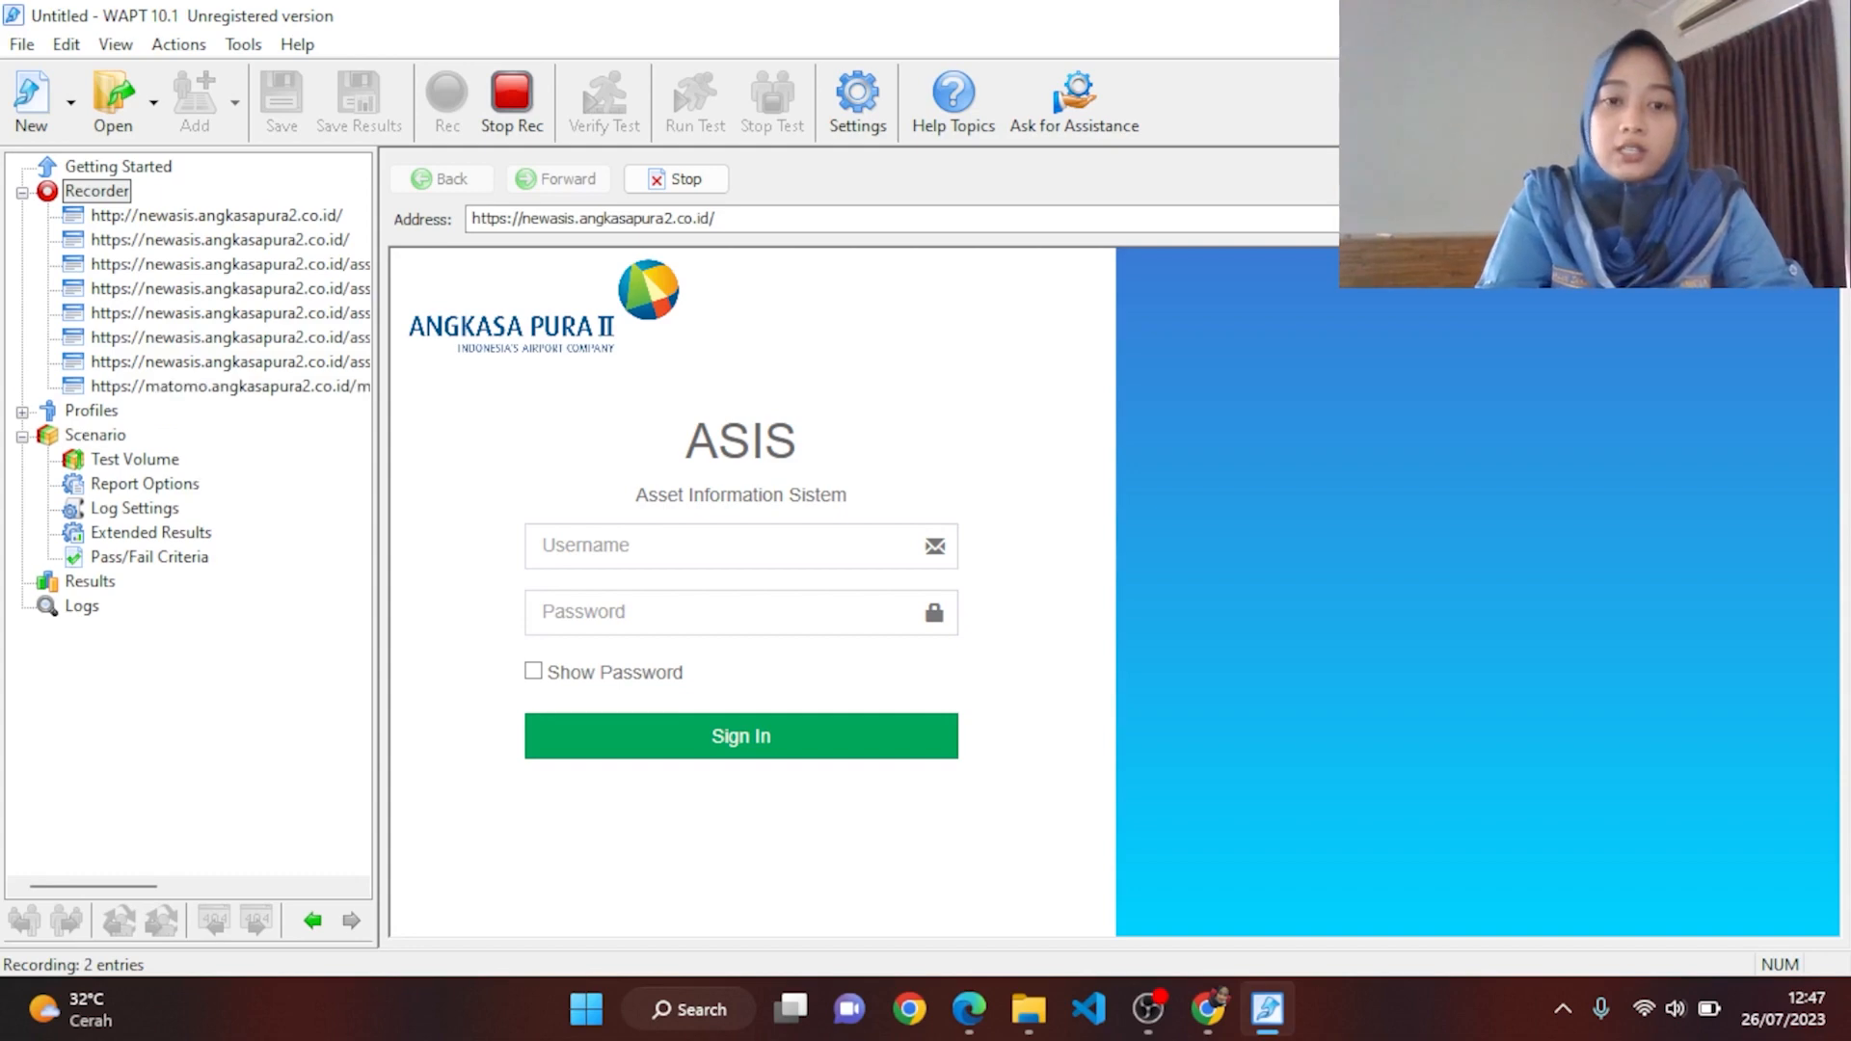
# Step: Enter the account's username and password on the ASIS page and sign in
pyautogui.click(712, 540)
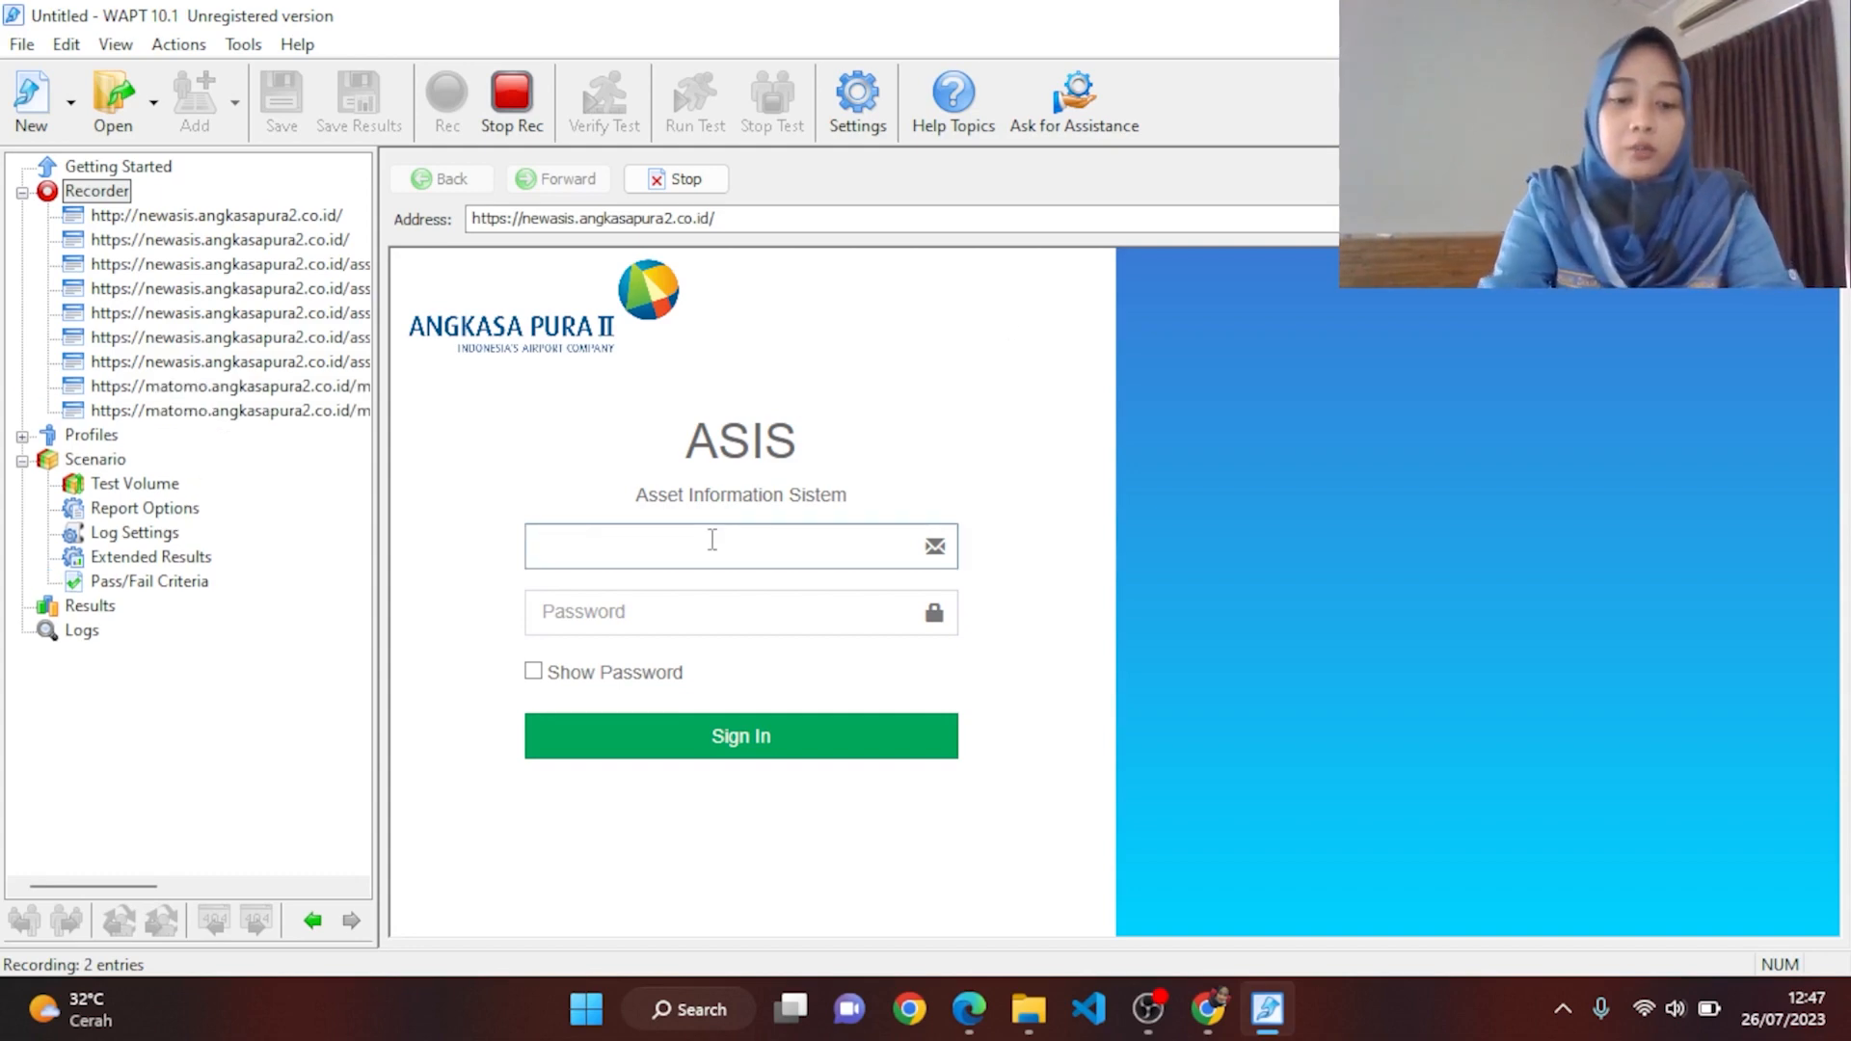
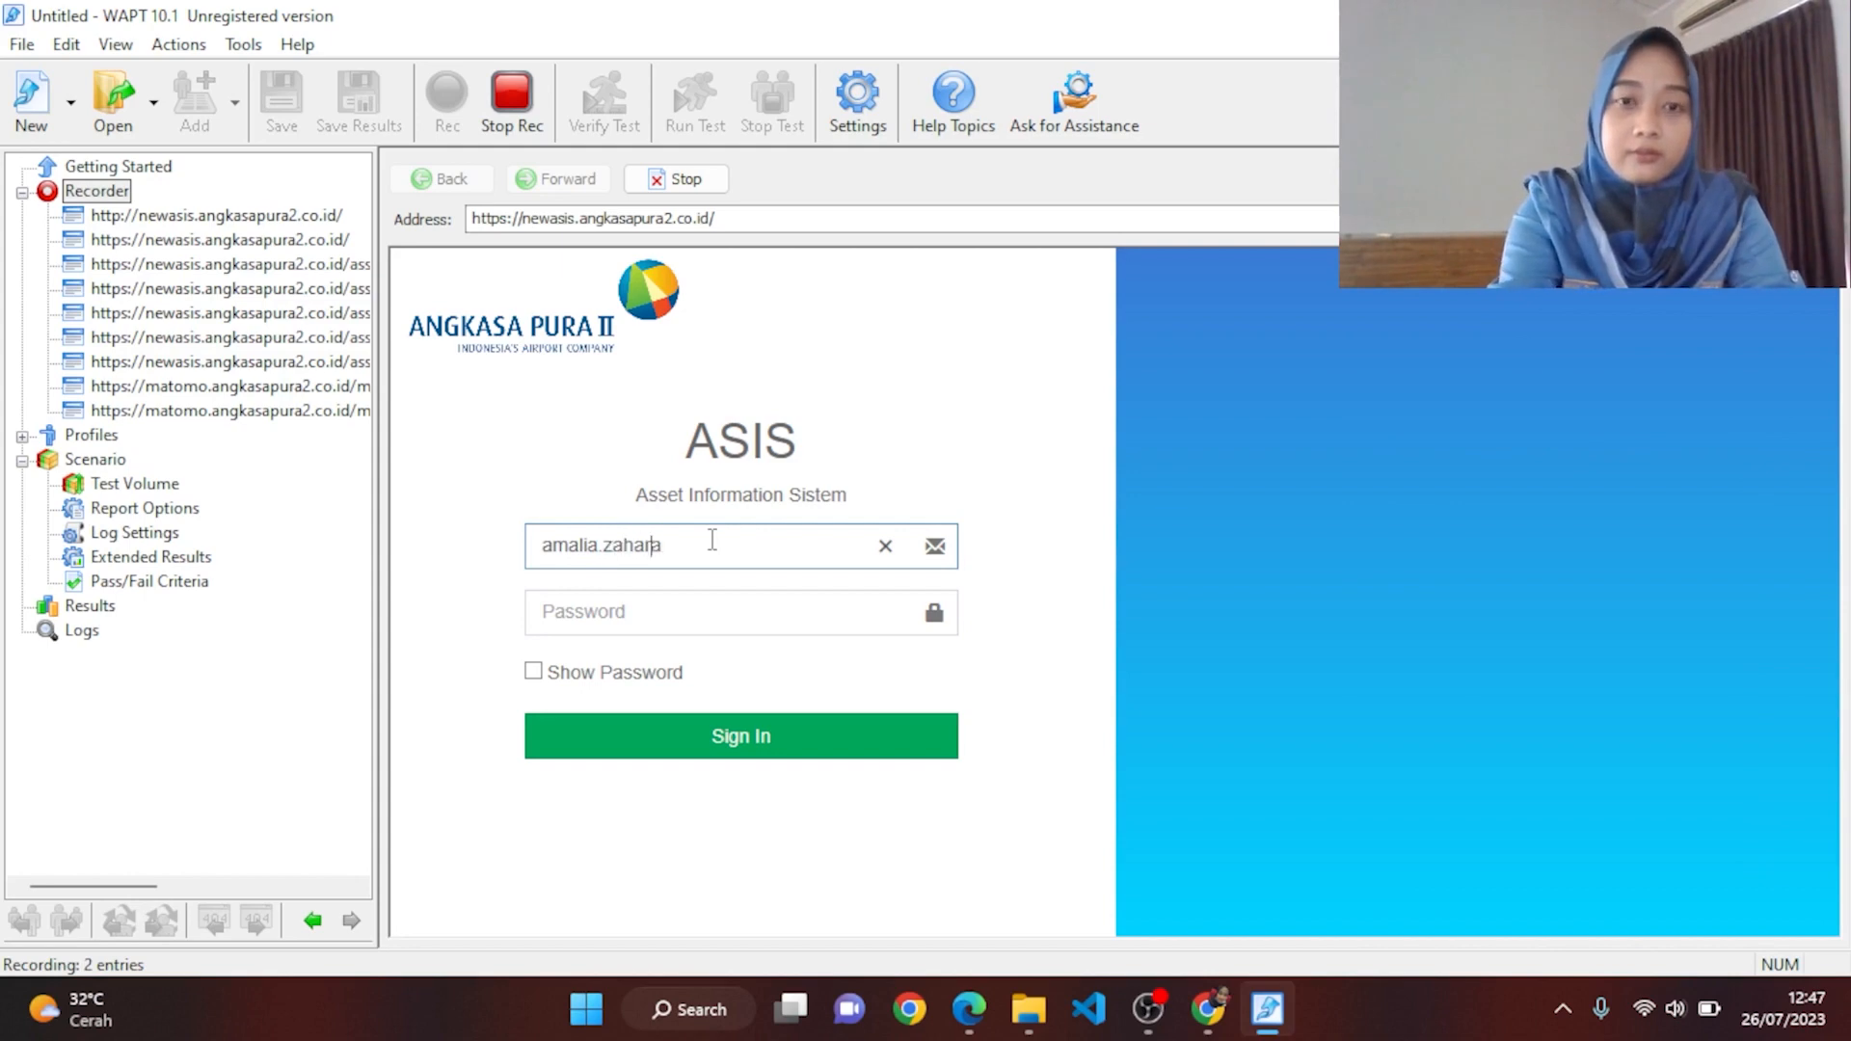
pyautogui.click(708, 622)
pyautogui.write('a******')
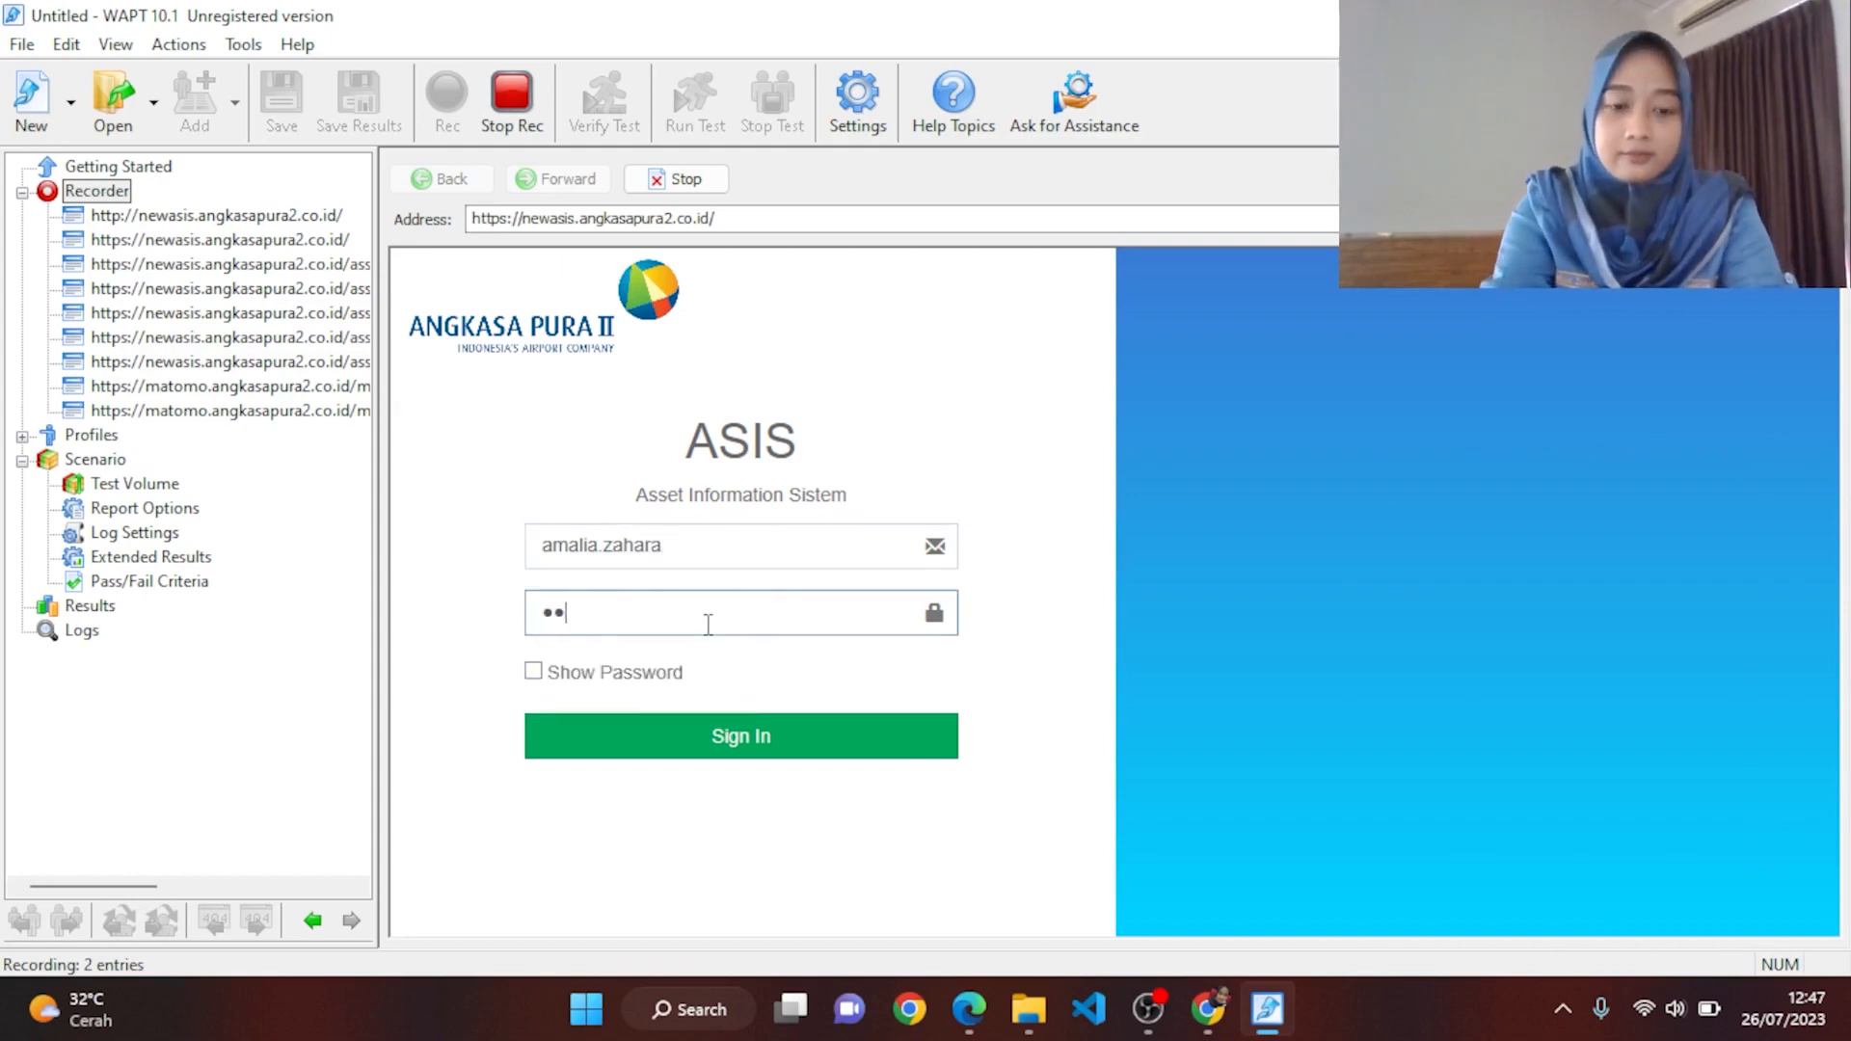
pyautogui.write('******')
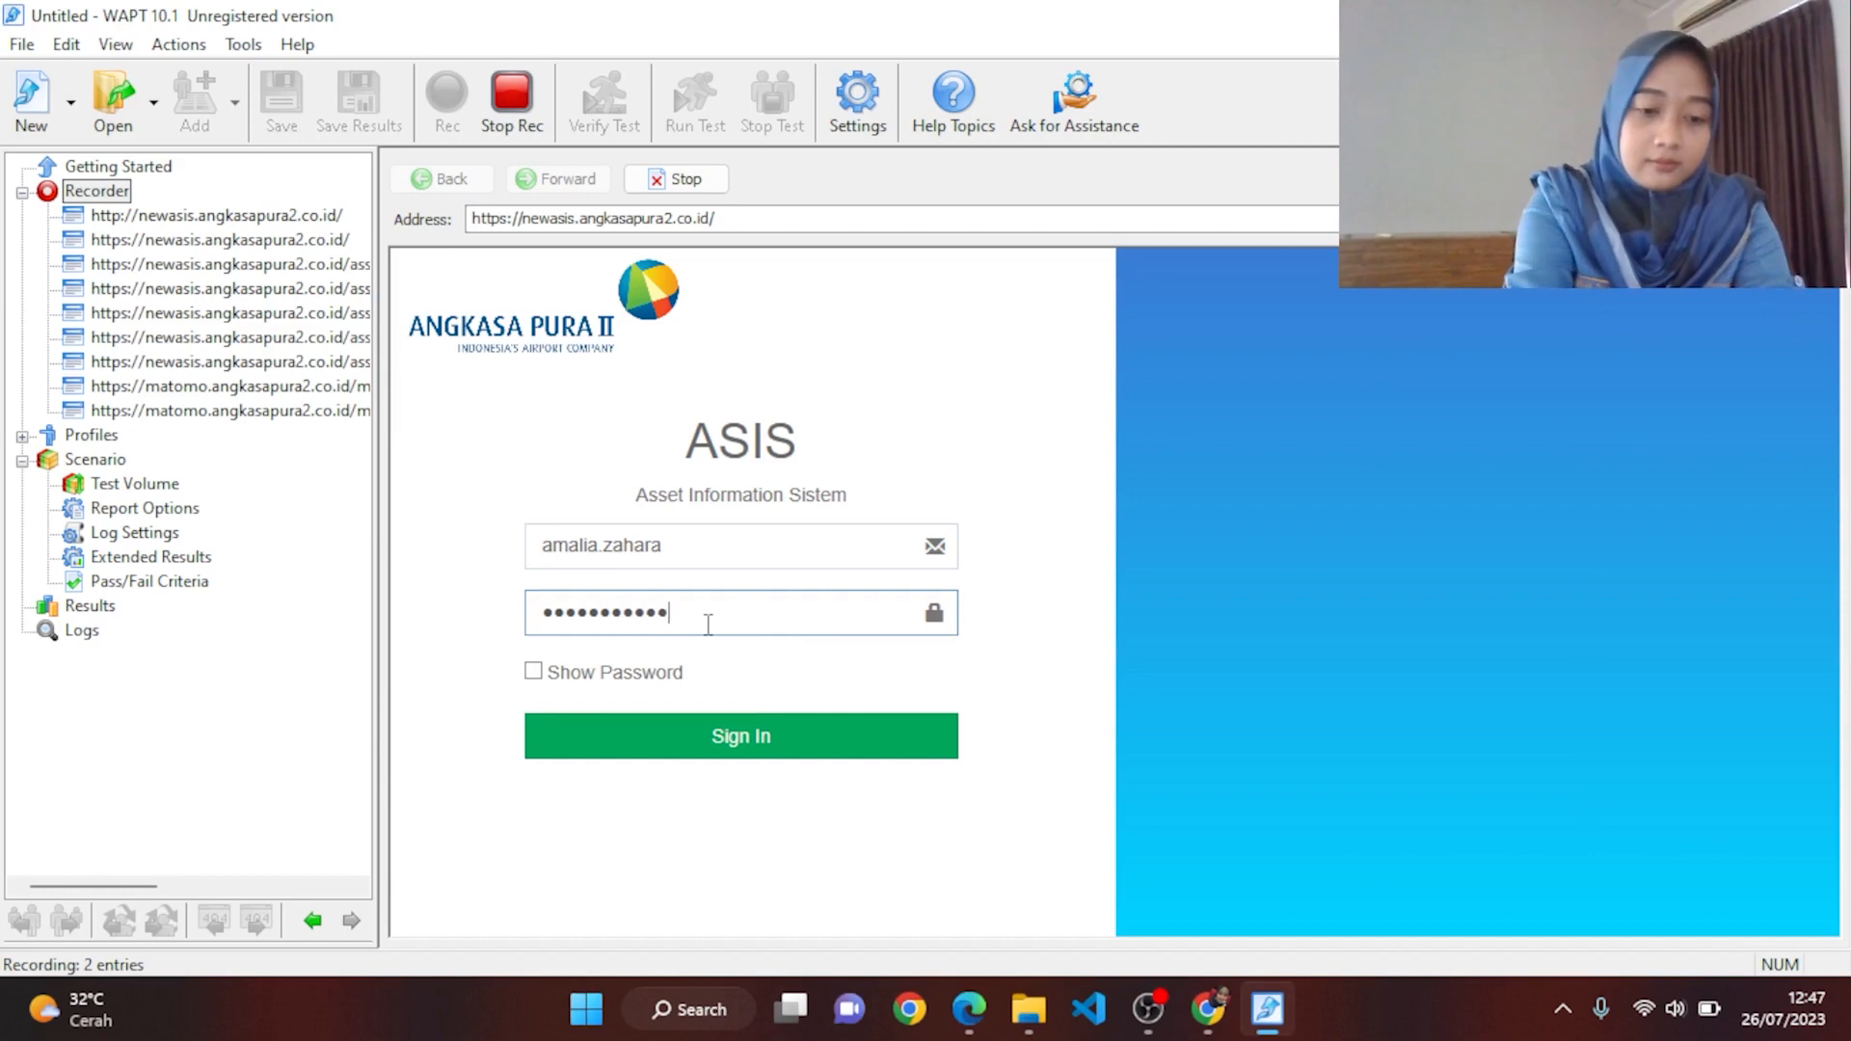
pyautogui.click(826, 757)
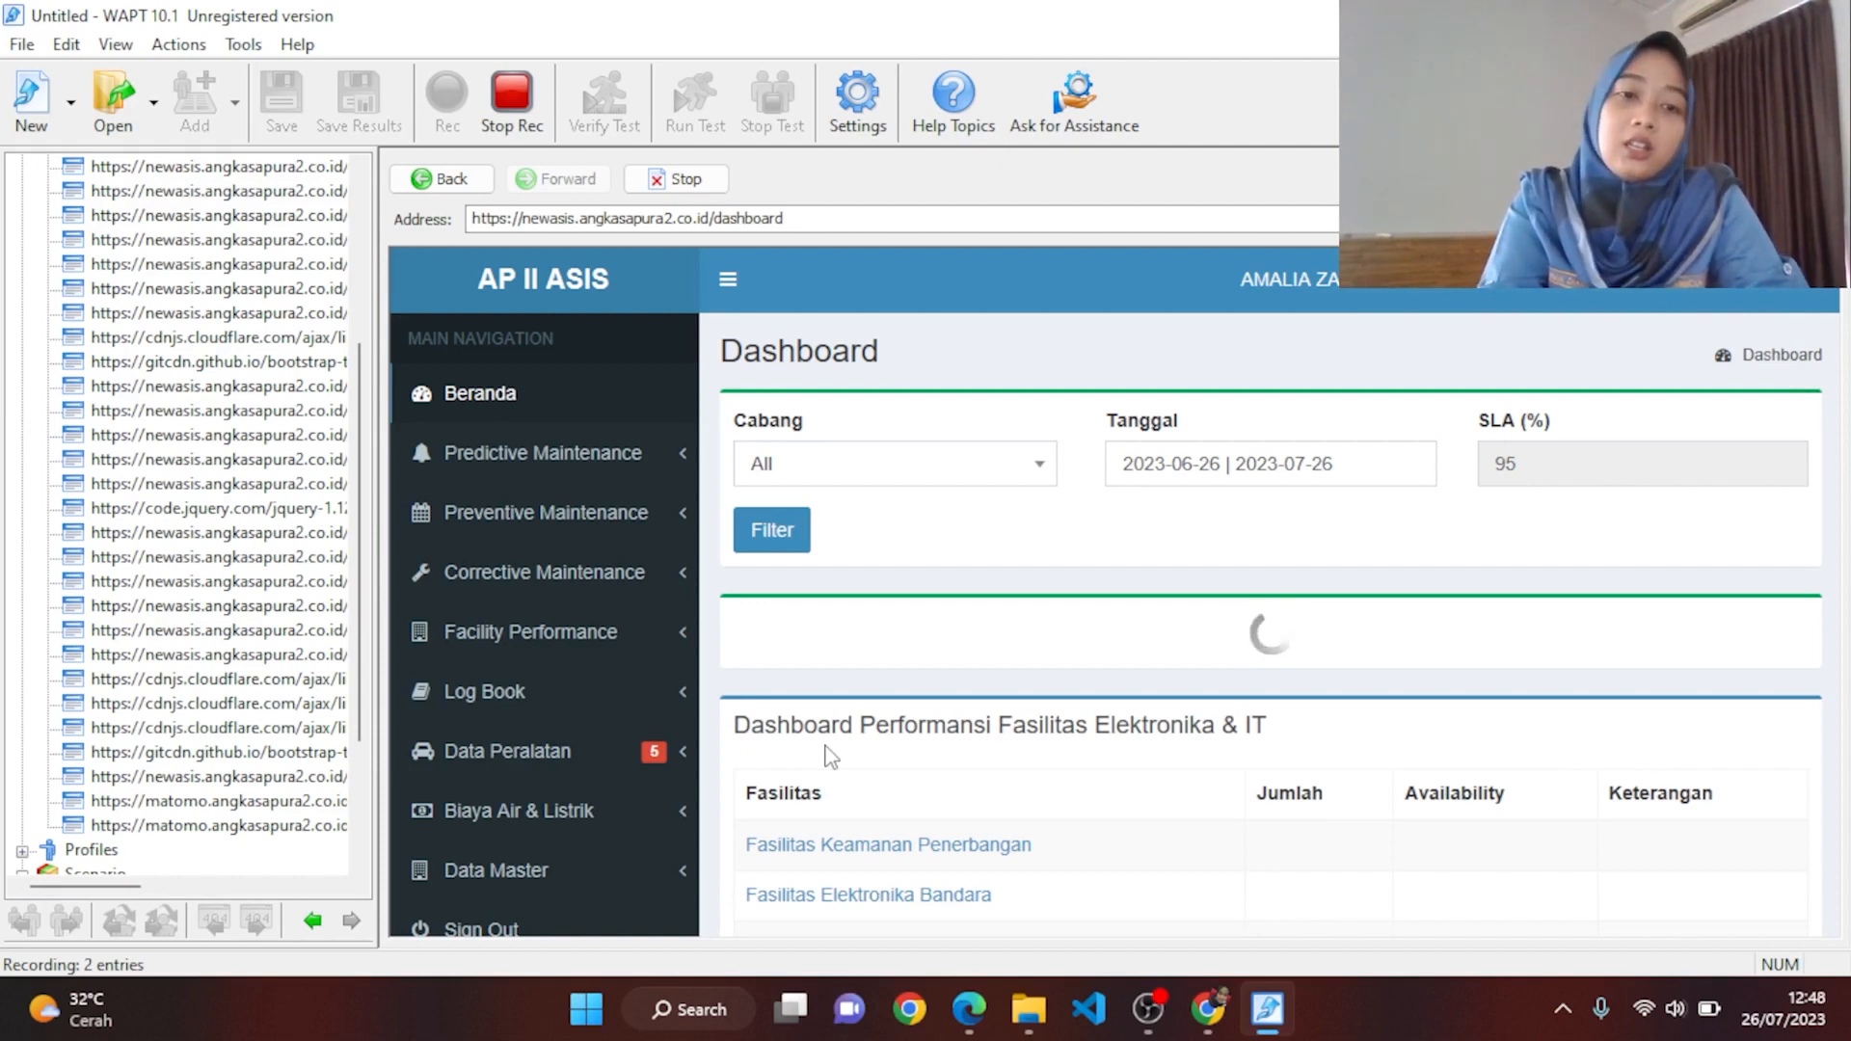
# Step: Open Preventive Maintenance > Daftar Kegiatan in the ASIS sidebar
pyautogui.click(605, 515)
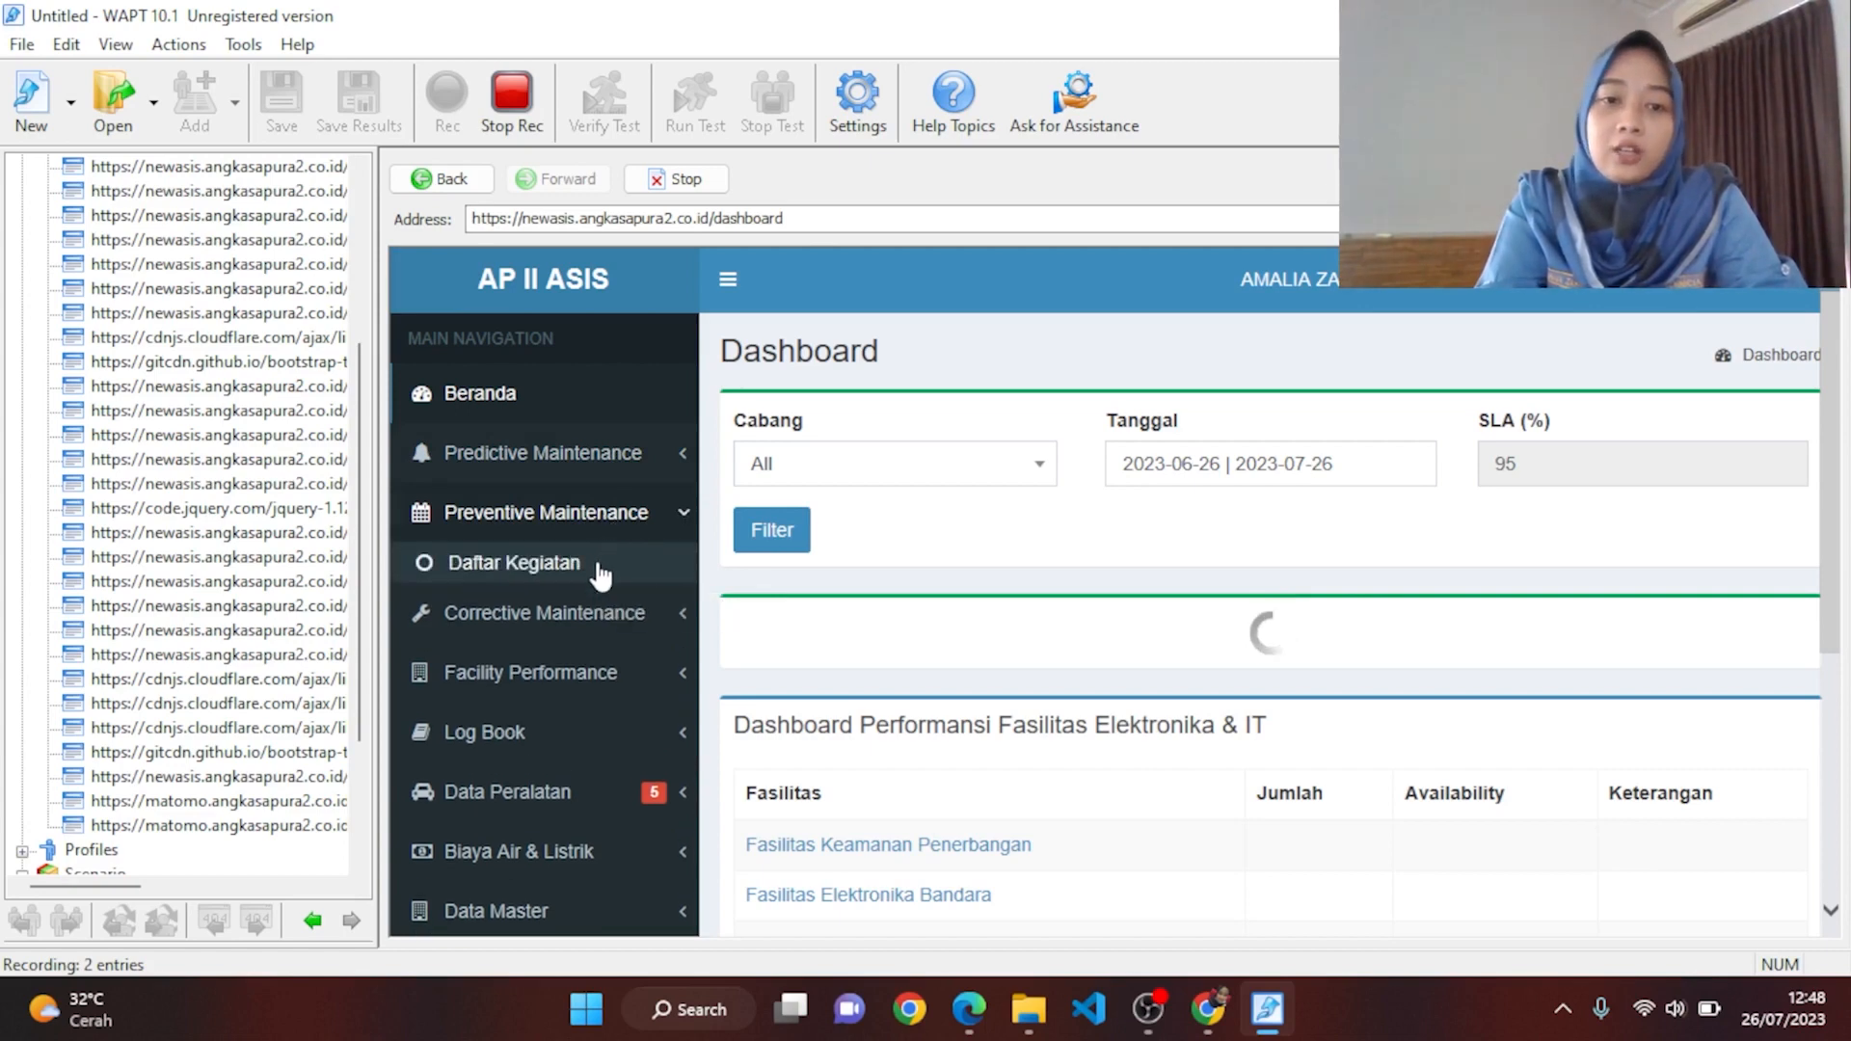
pyautogui.click(600, 569)
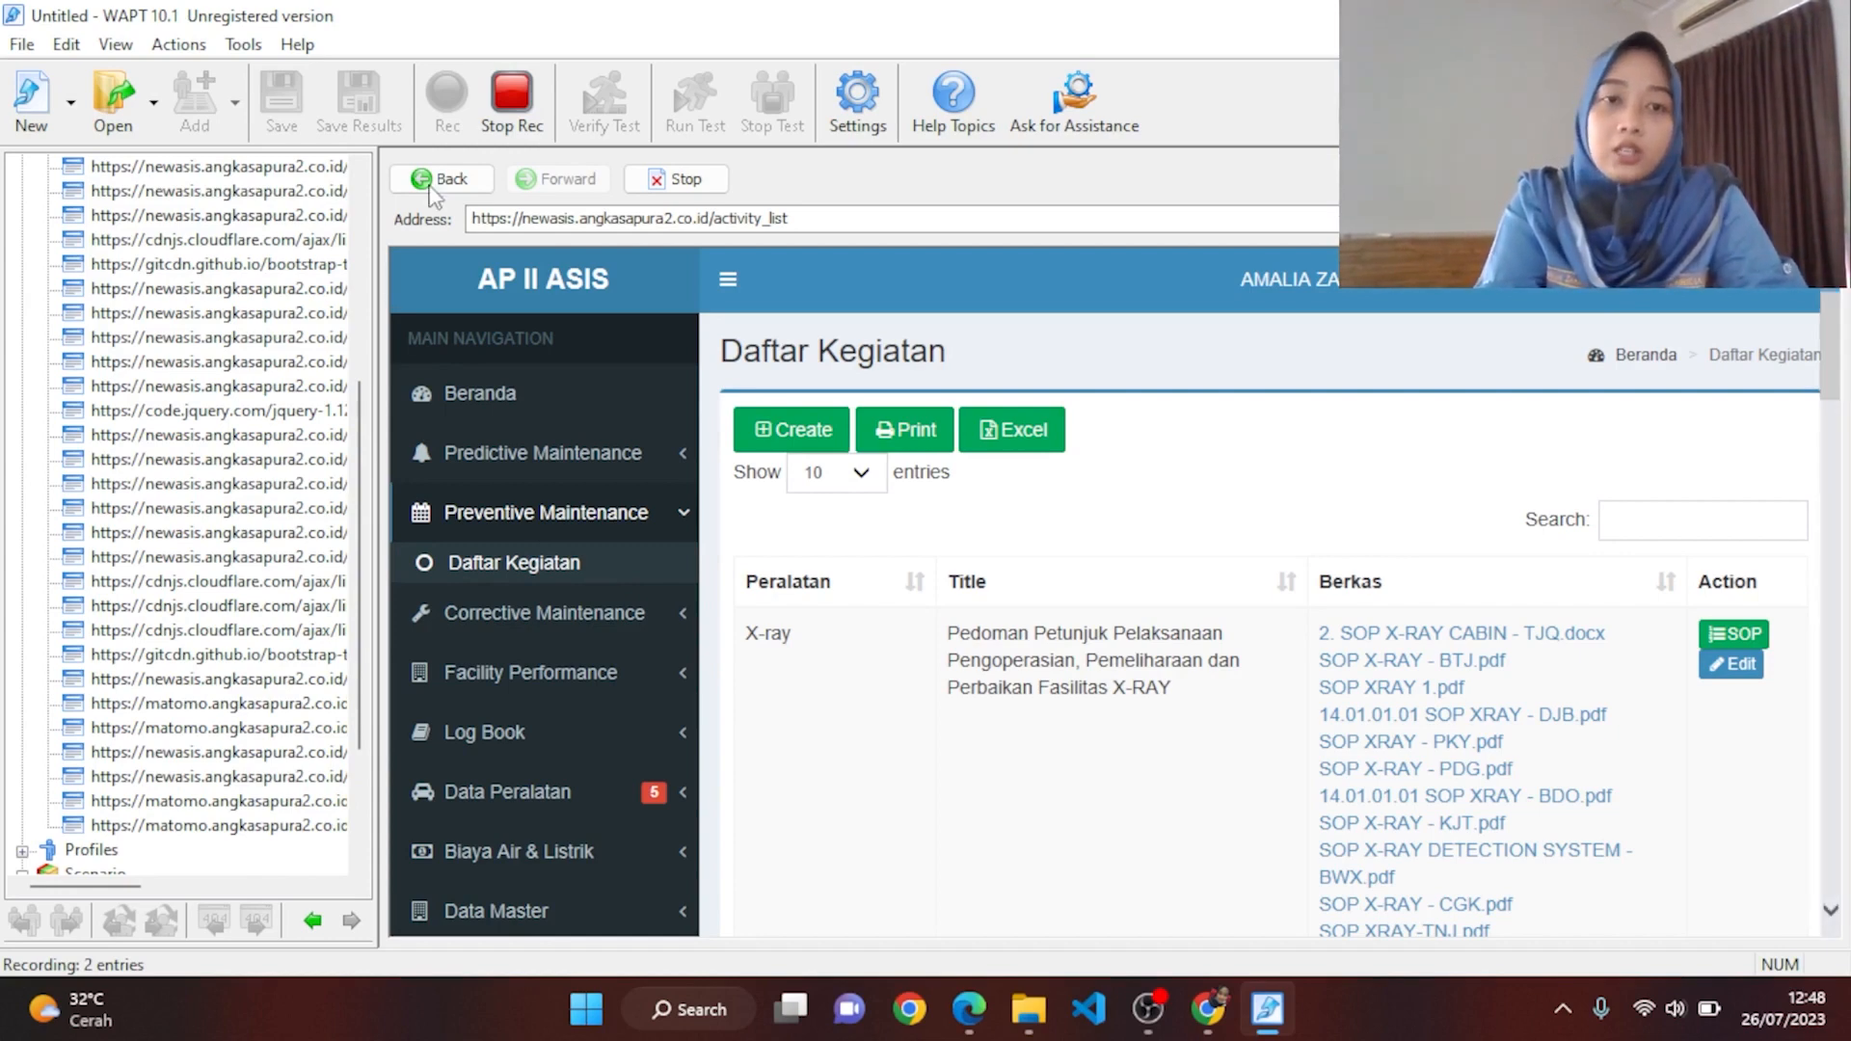
# Step: Stop recording and dismiss the JSON module warning
pyautogui.click(502, 114)
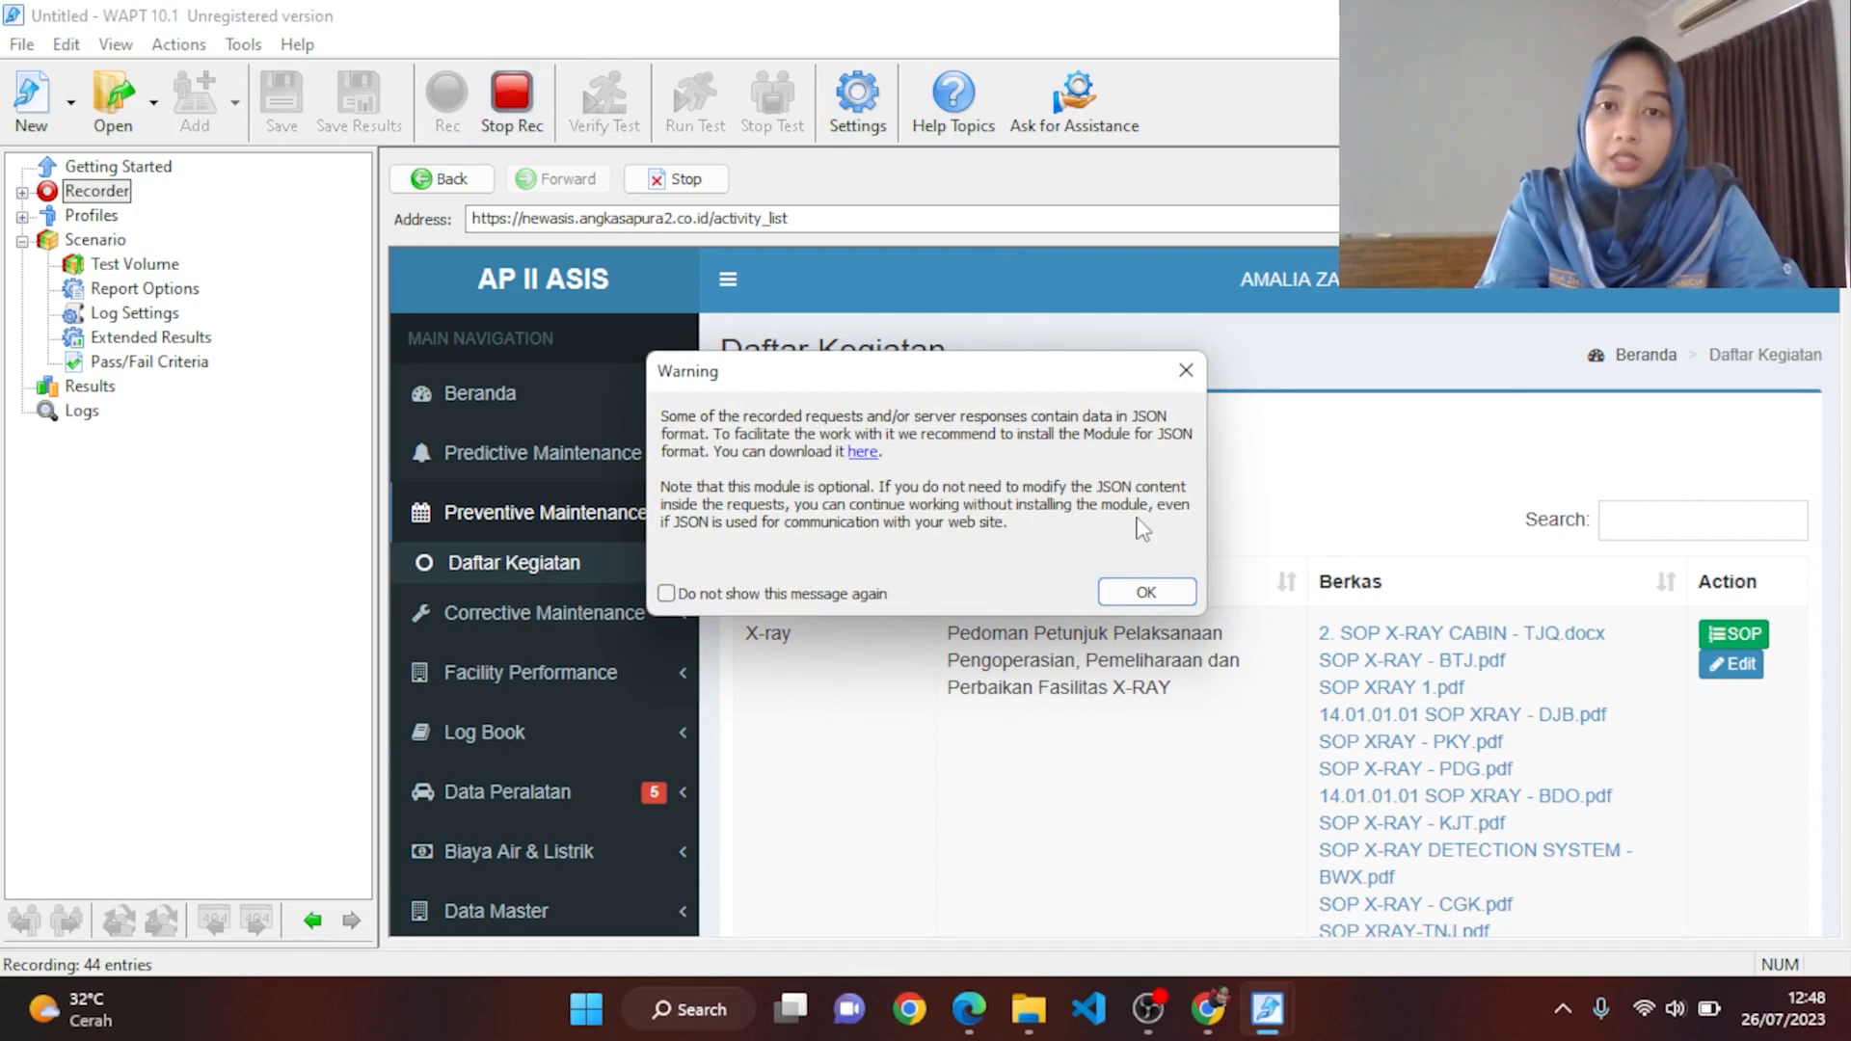
pyautogui.click(1156, 600)
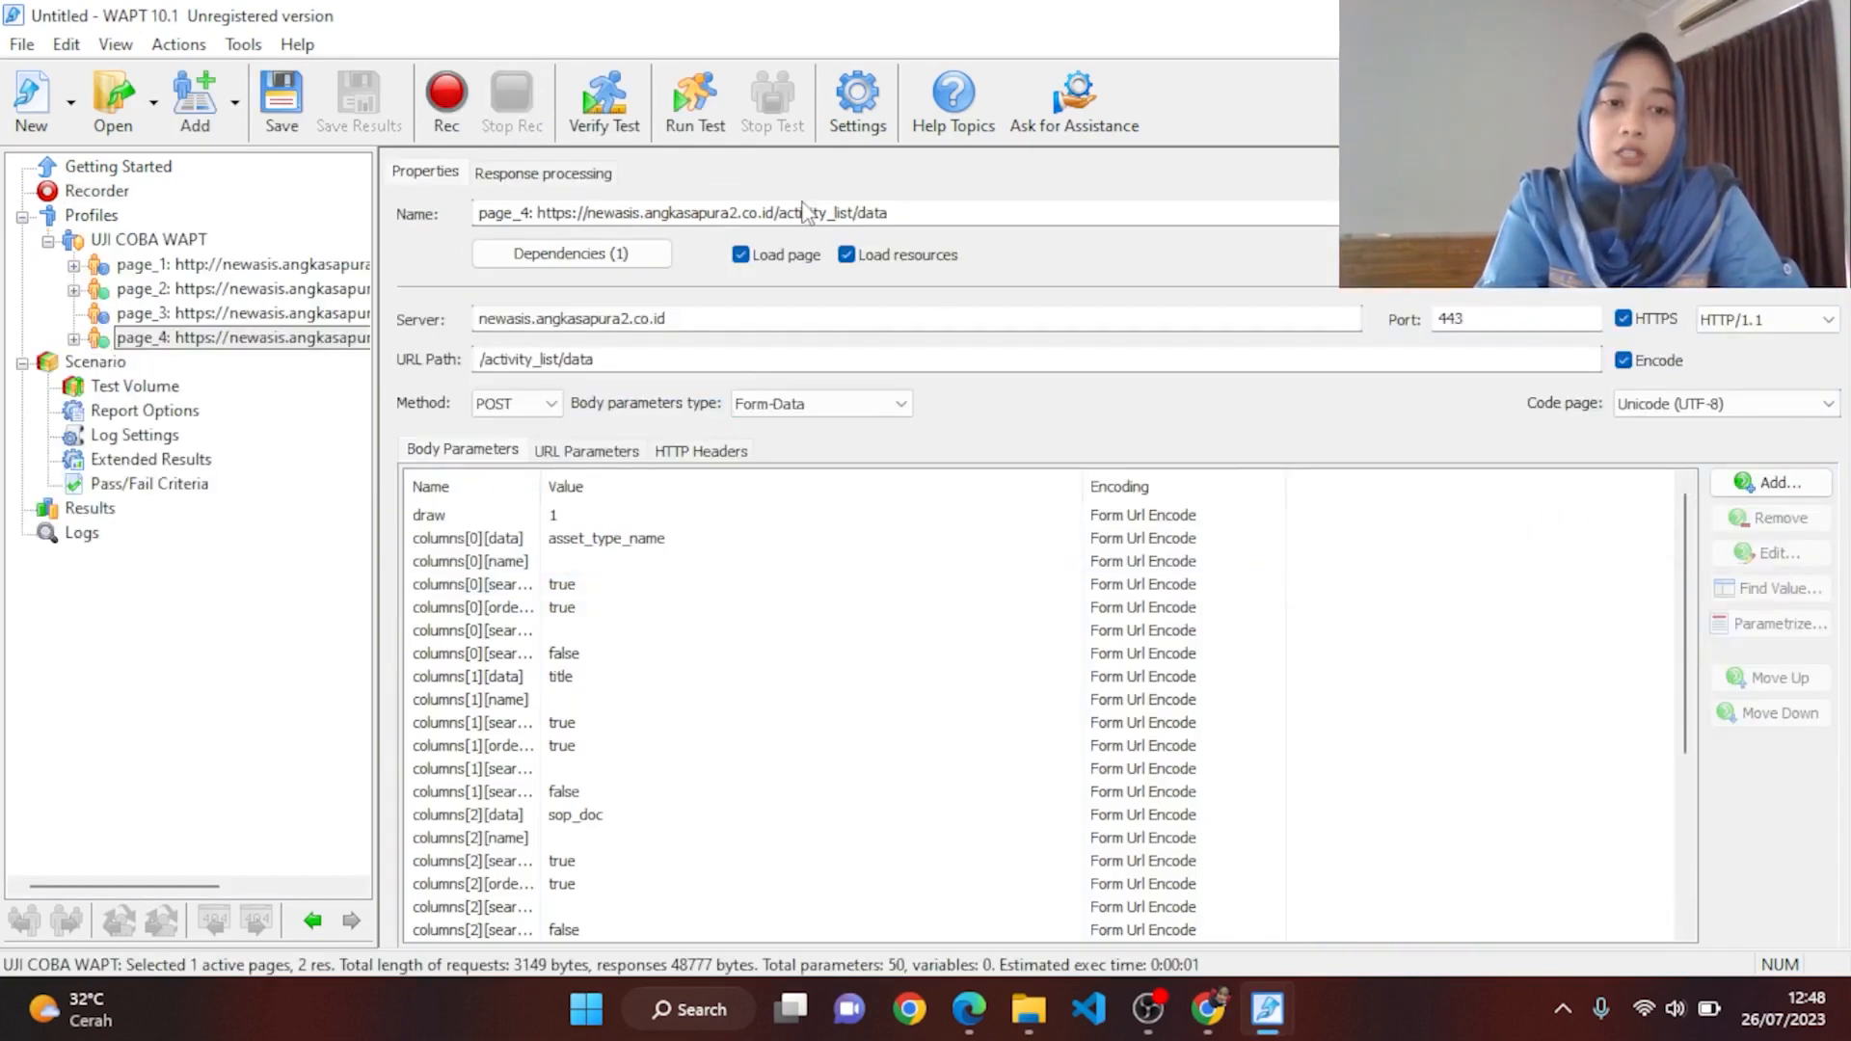
# Step: Start a verification run of the UJI COBA WAPT profile
pyautogui.click(605, 106)
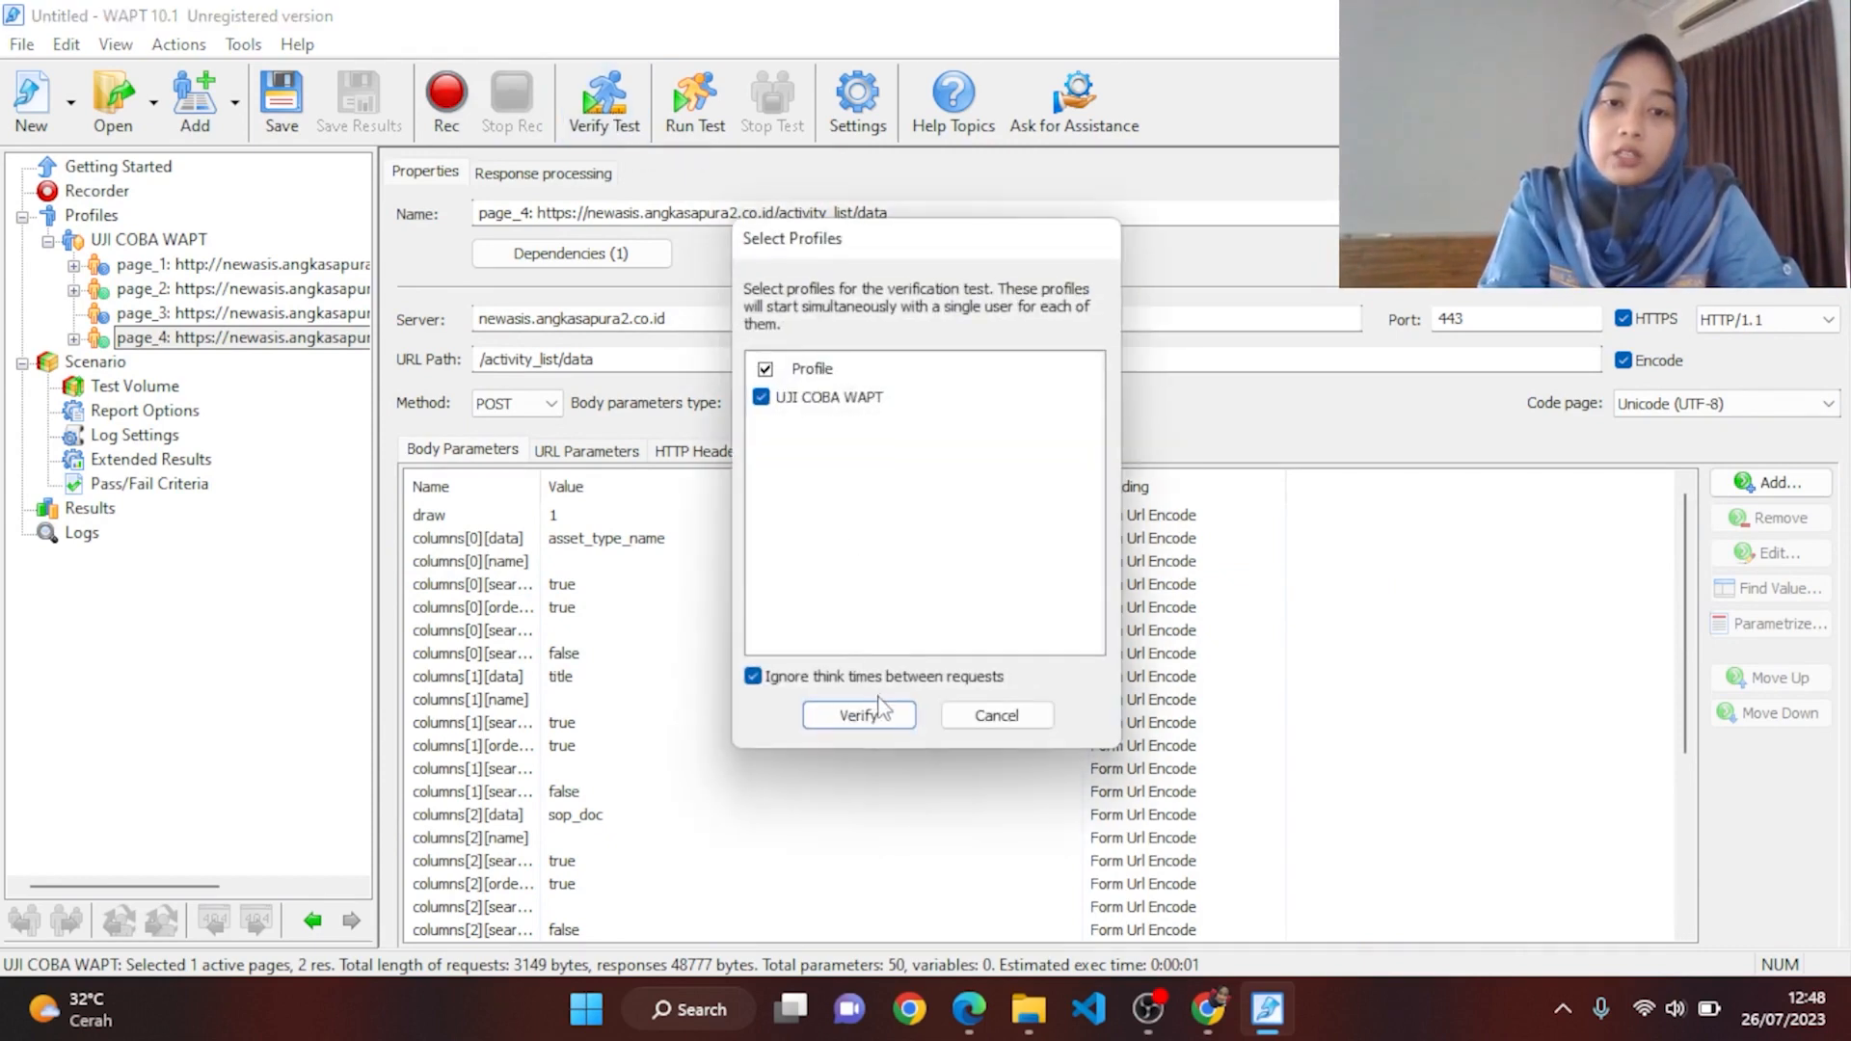
pyautogui.click(877, 714)
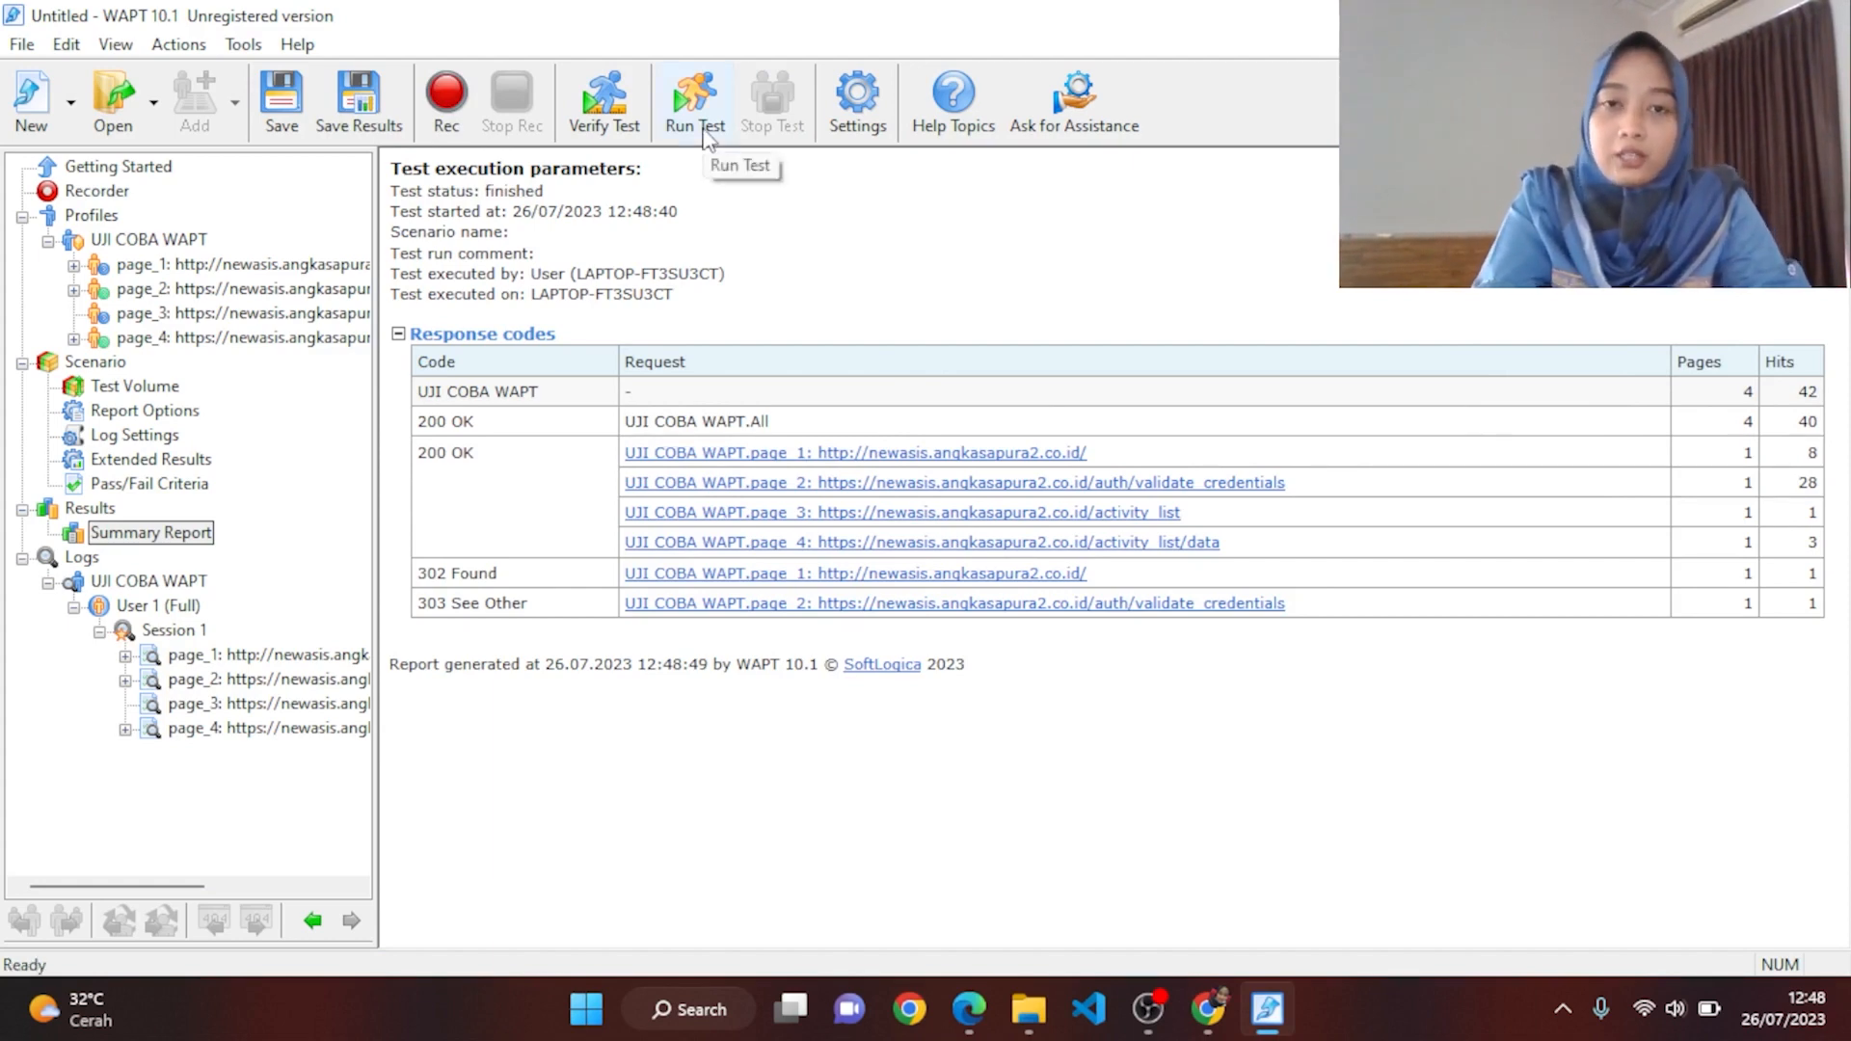
# Step: Run the load test with logging disabled and plot 'Avg response time with page resources'
pyautogui.click(696, 101)
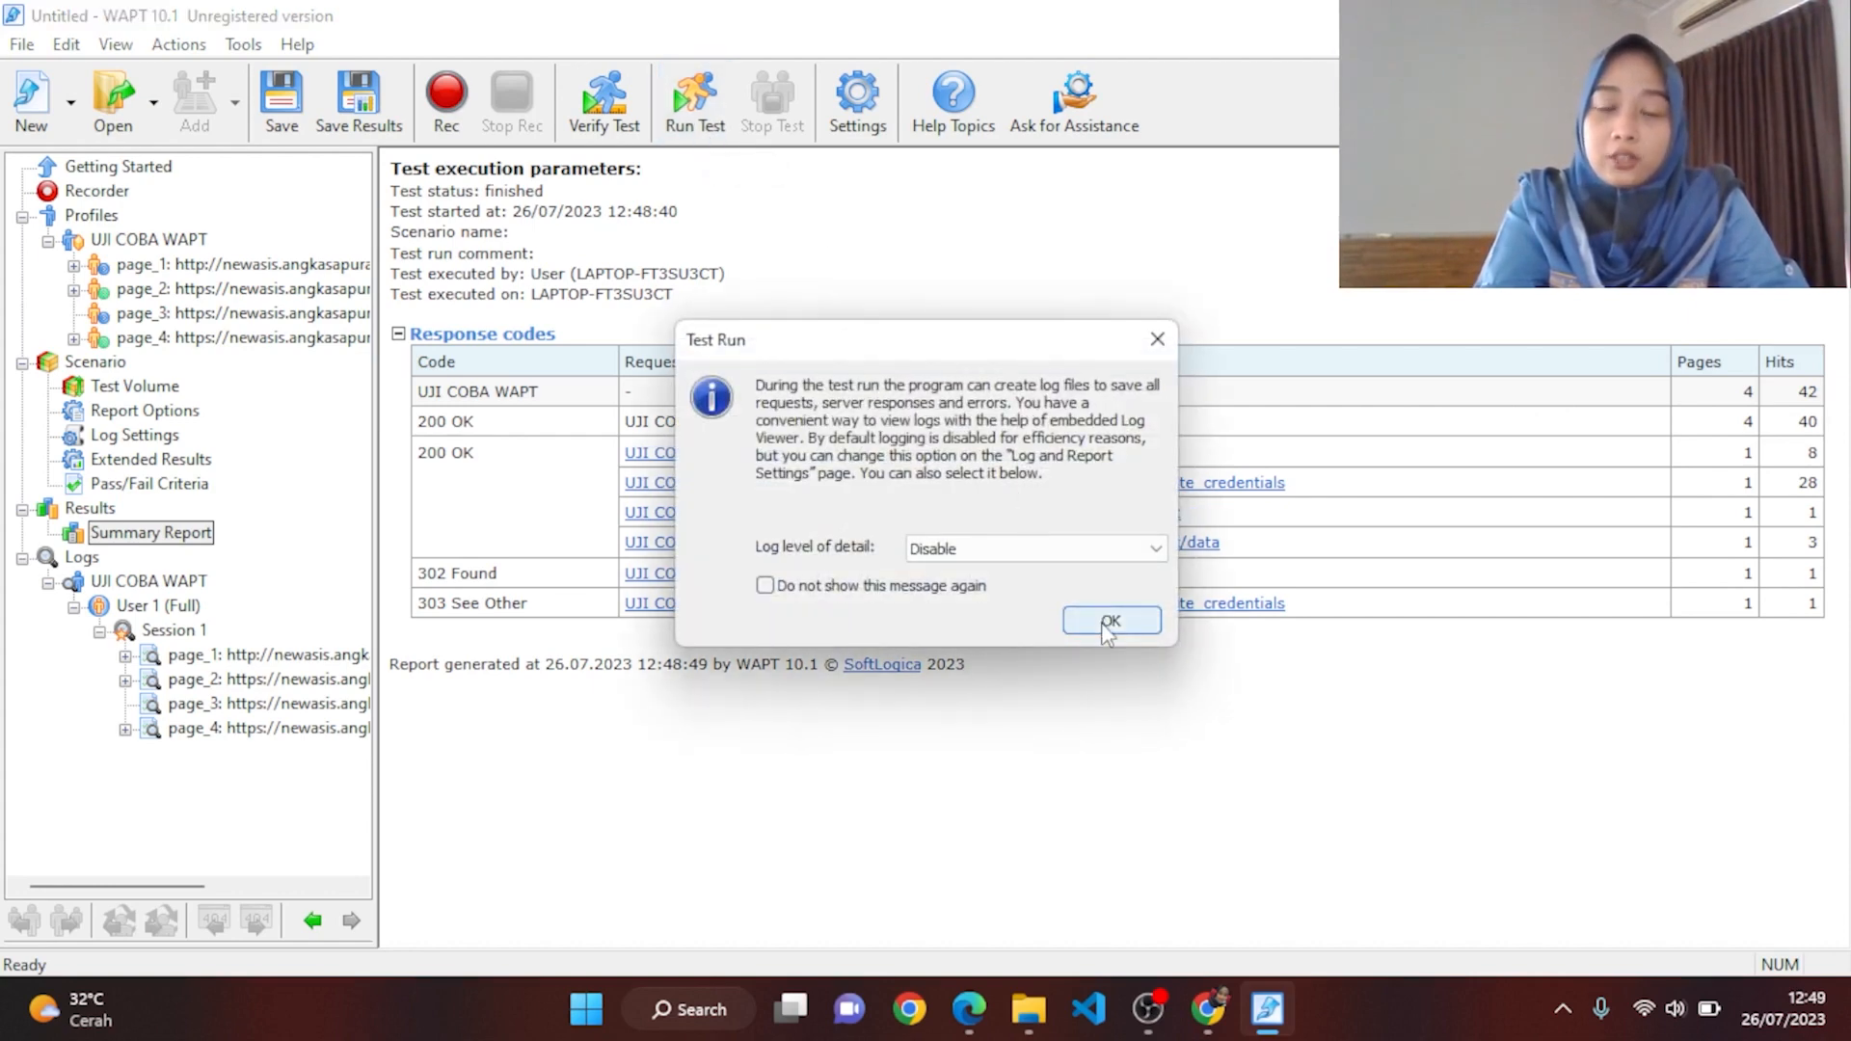
pyautogui.click(1108, 622)
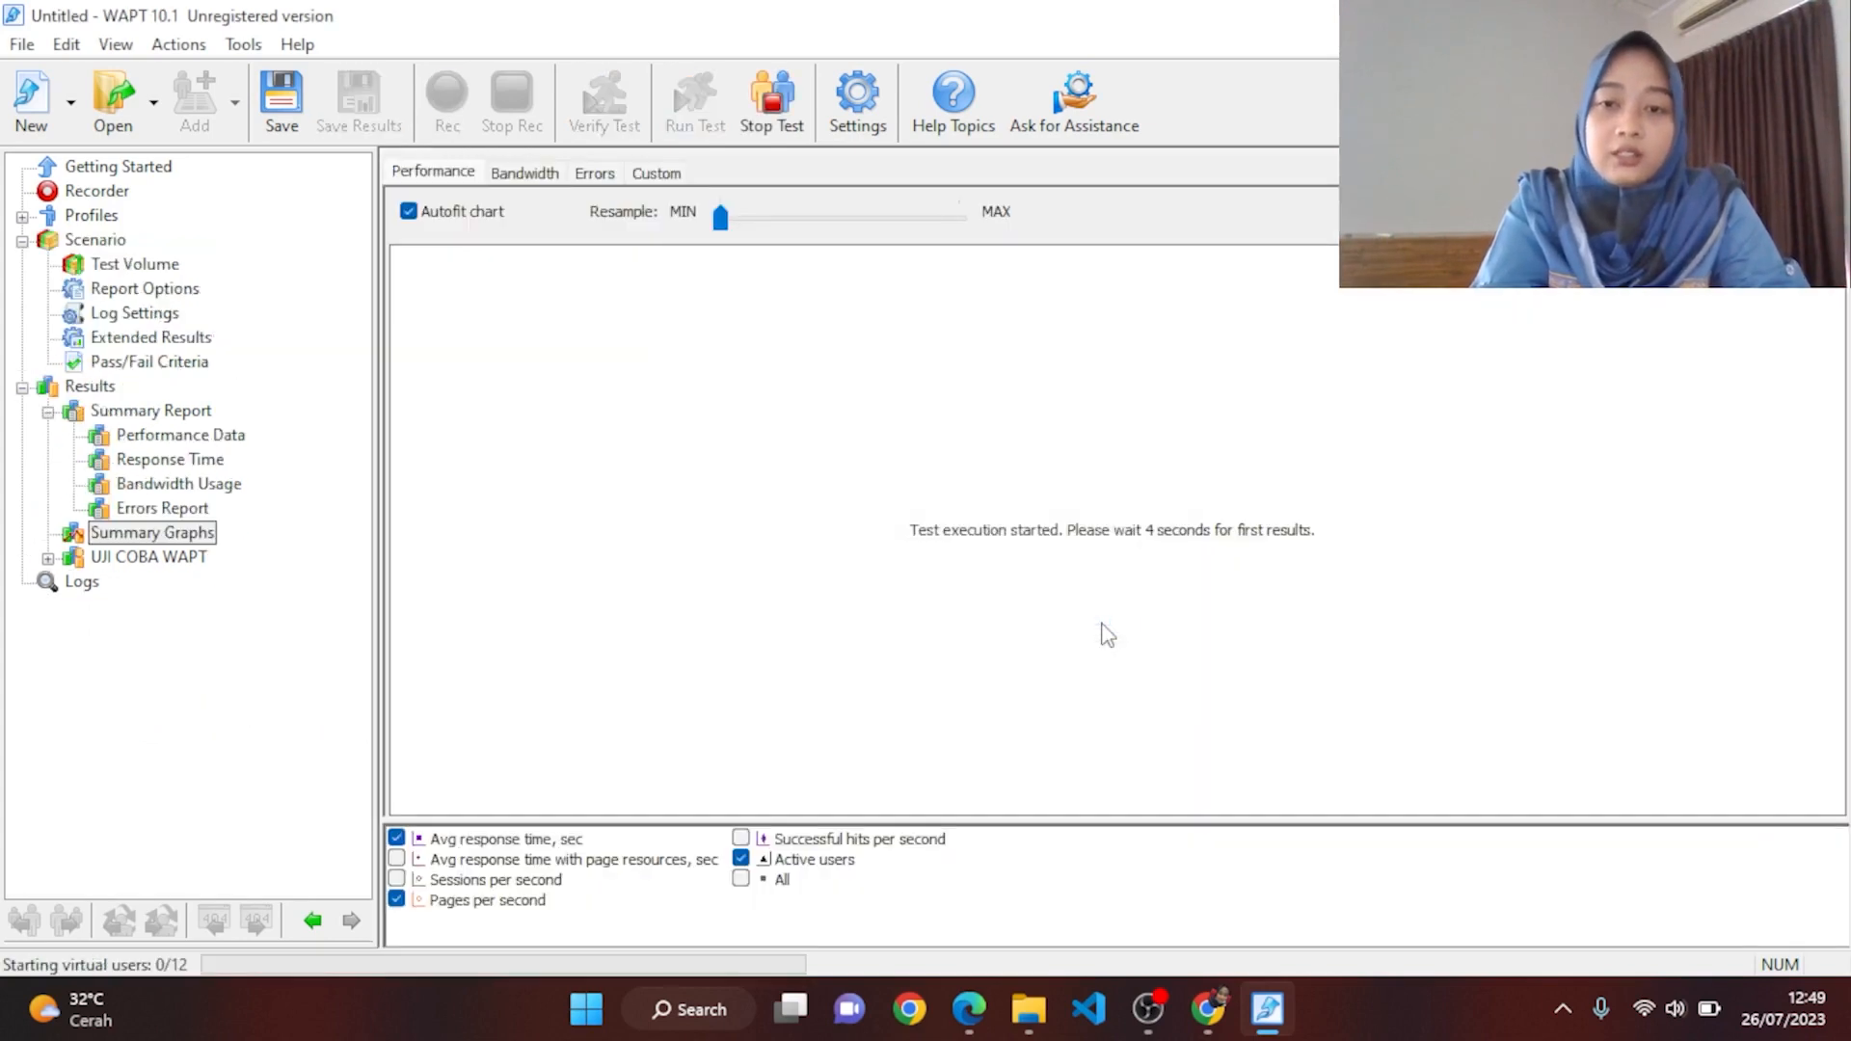
pyautogui.click(397, 858)
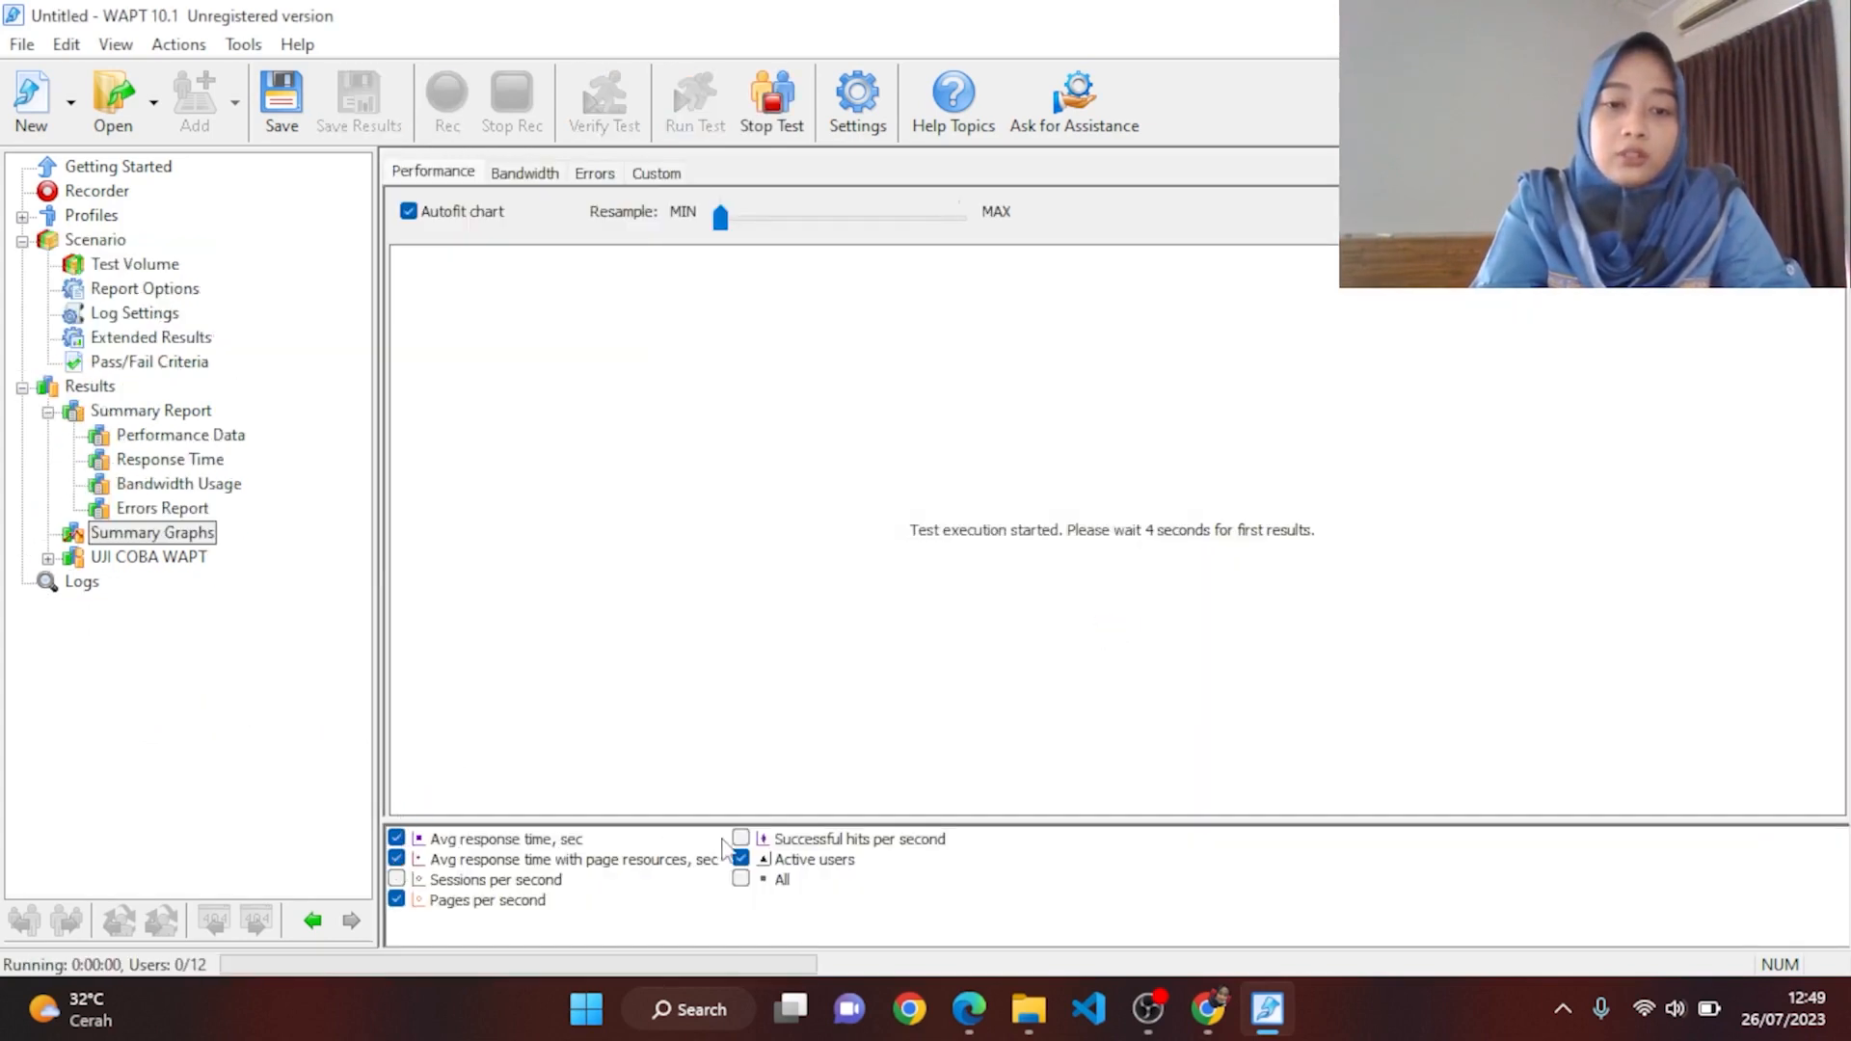
# Step: Add 'Successful hits per second' to the Performance chart and let the test complete
pyautogui.click(742, 839)
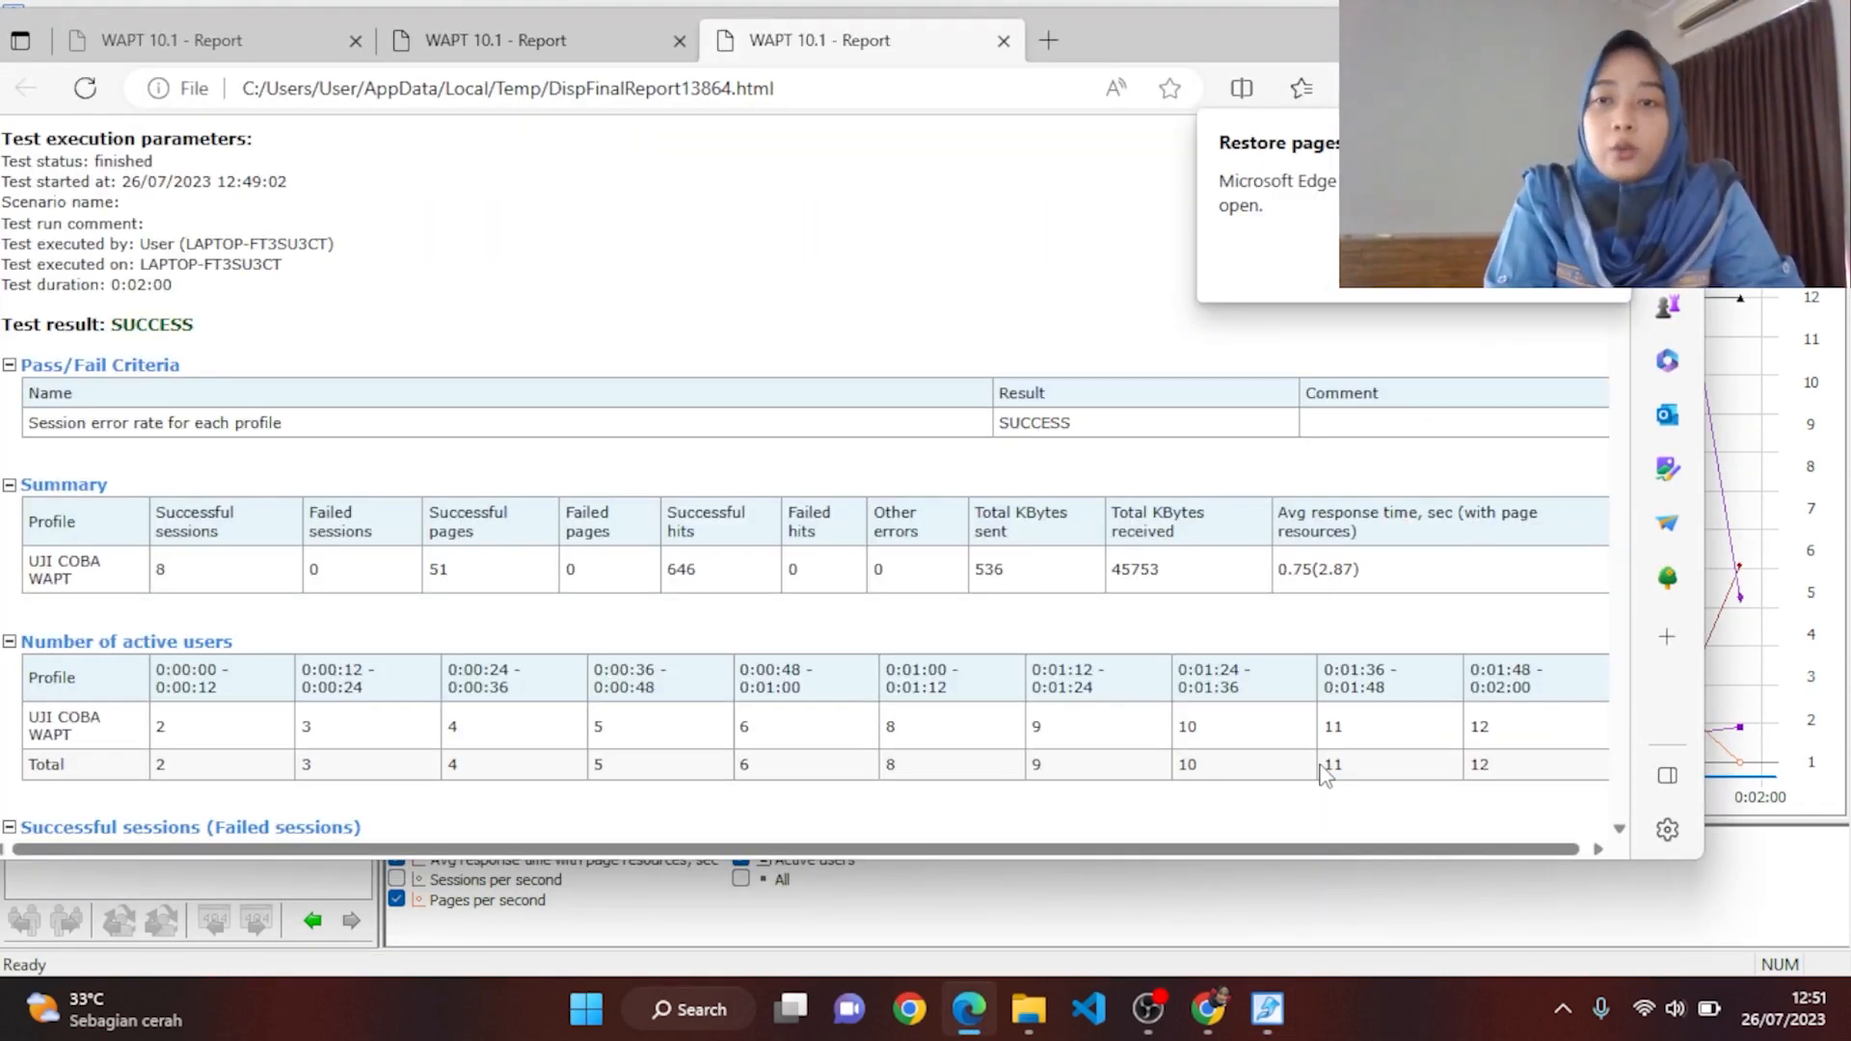
# Step: Minimize the Edge final-report window to bring WAPT's Summary Graphs chart back into view
pyautogui.click(1548, 29)
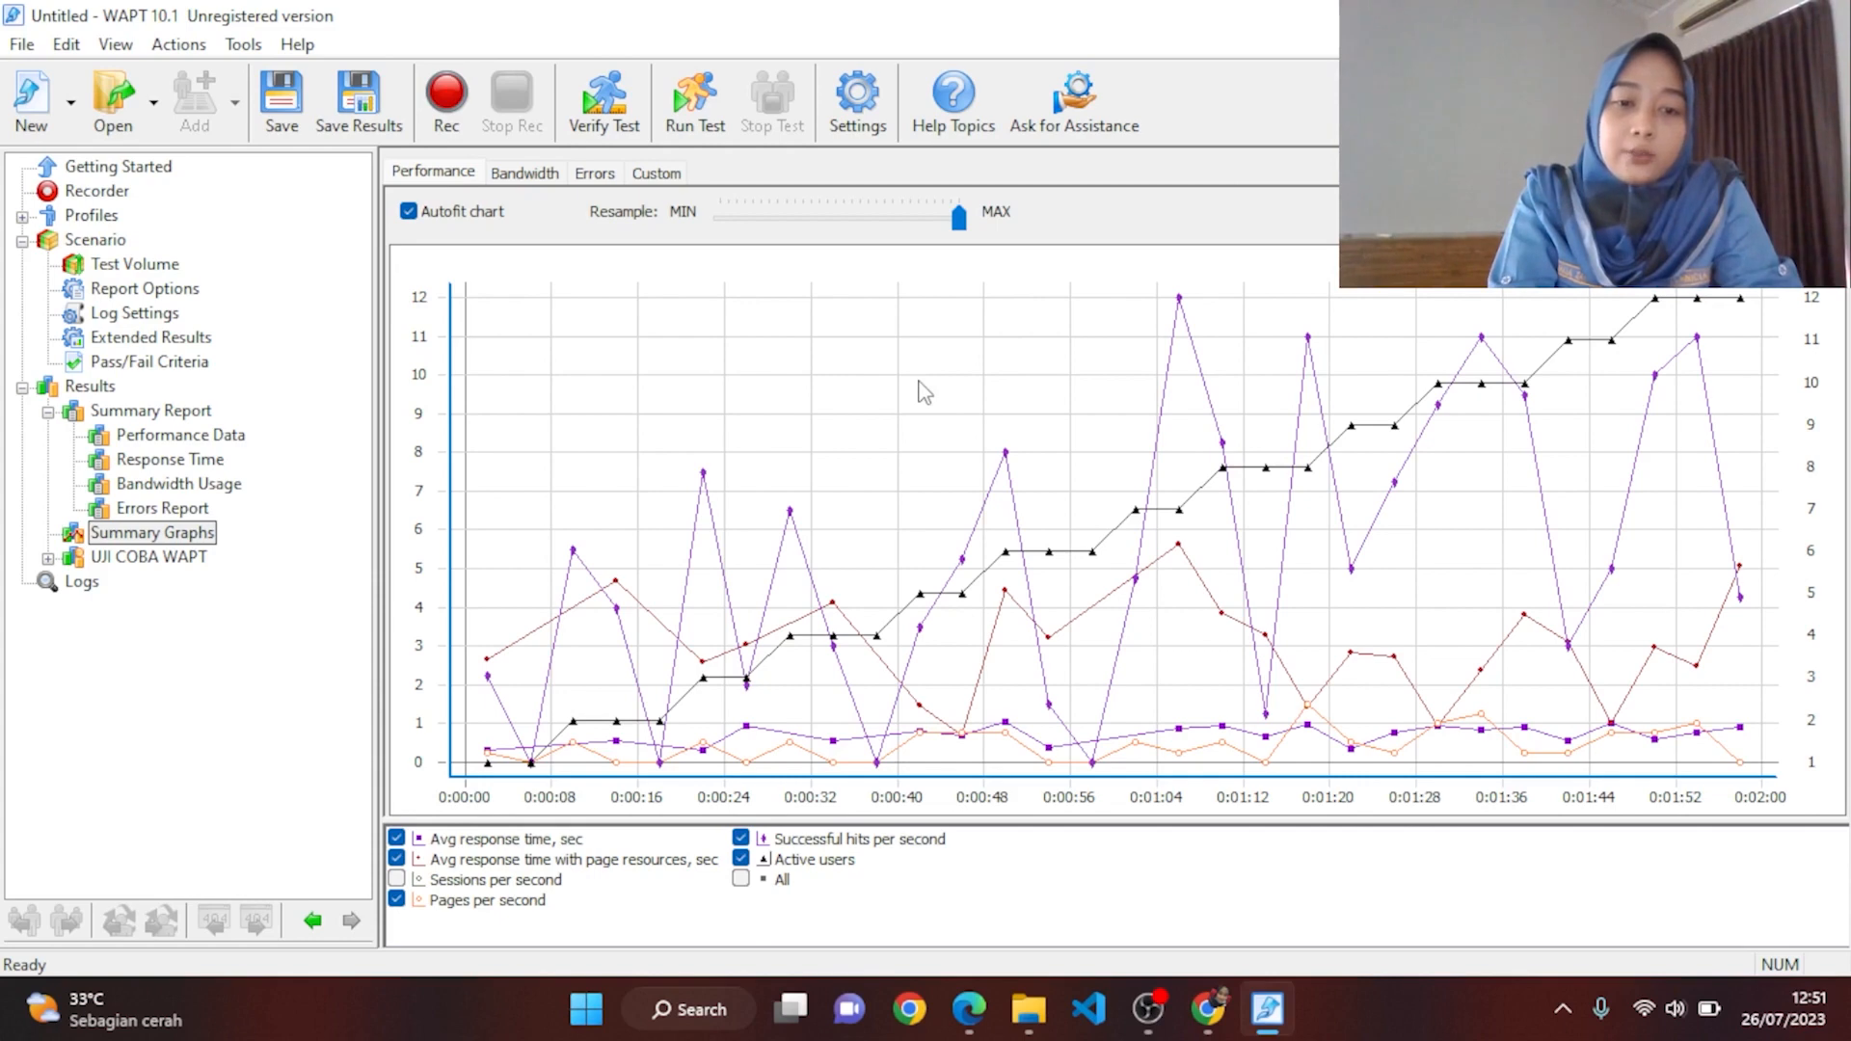
pyautogui.moveTo(750, 730)
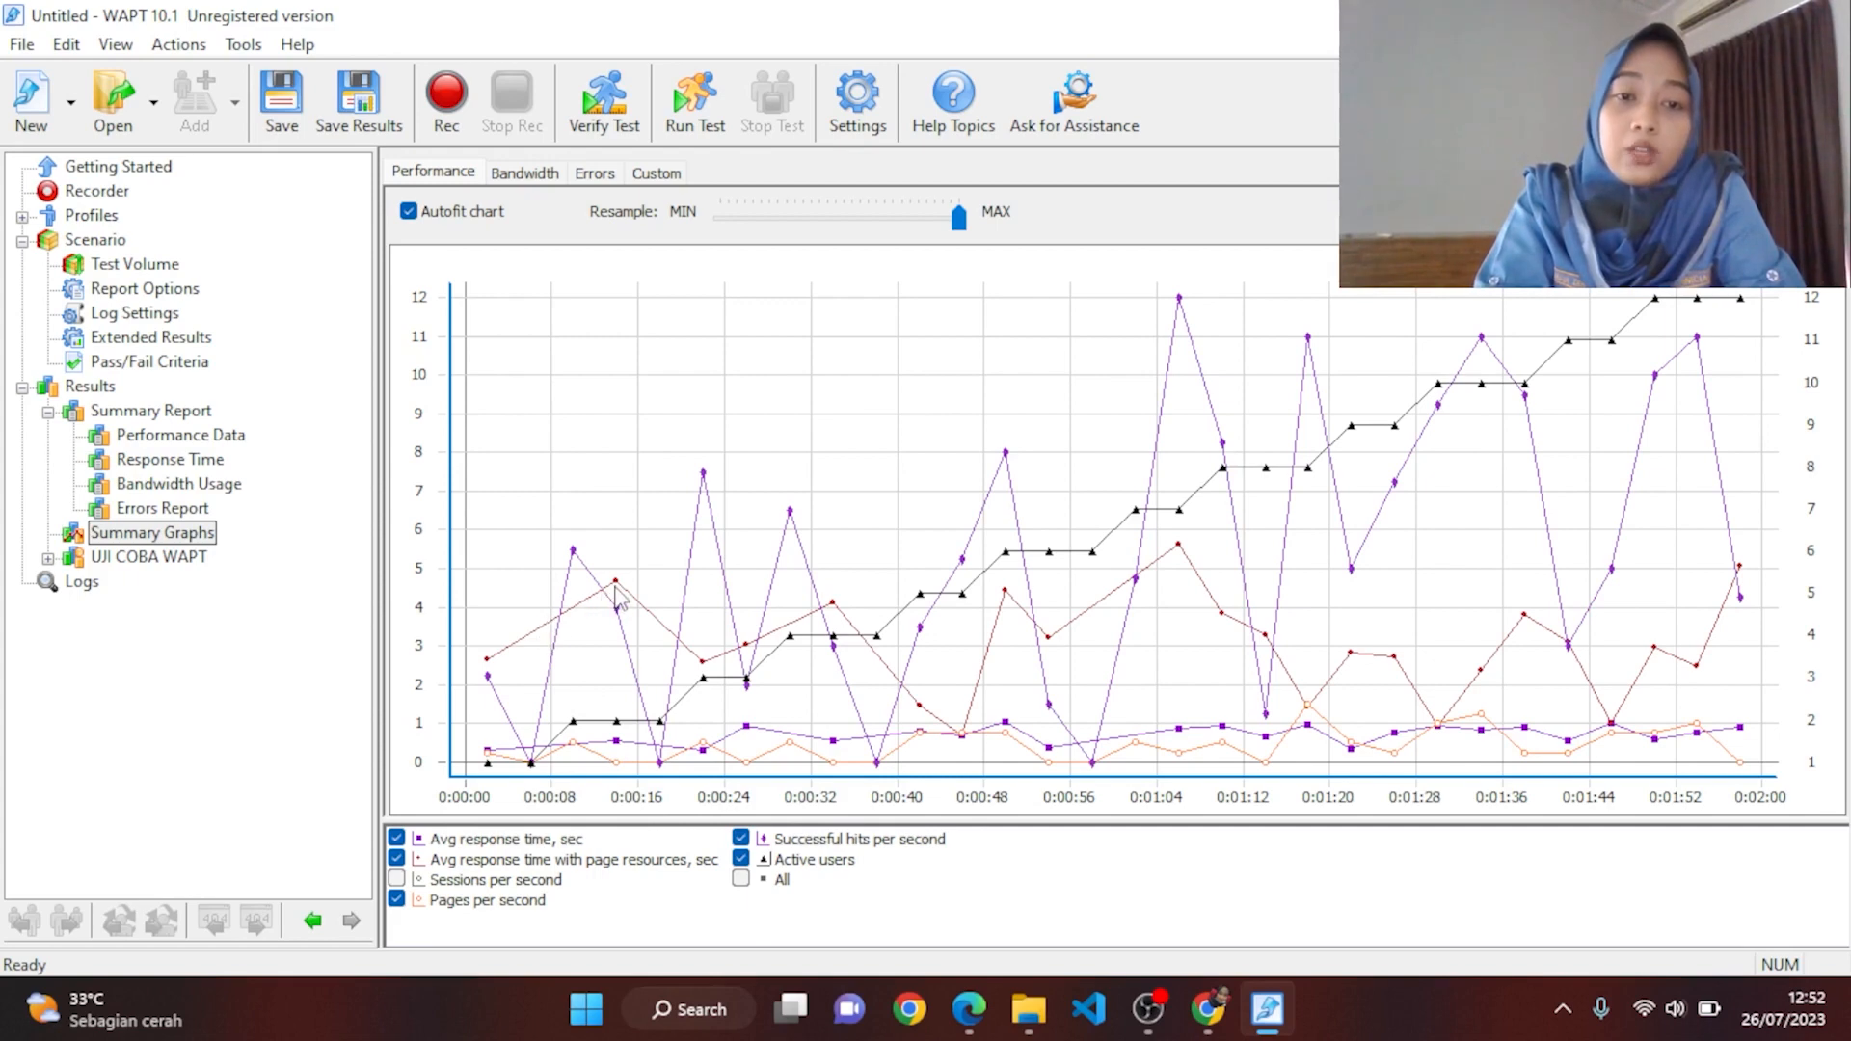
# Step: Check values on the performance graph, then open Errors Report under Summary Report
pyautogui.moveTo(618, 590)
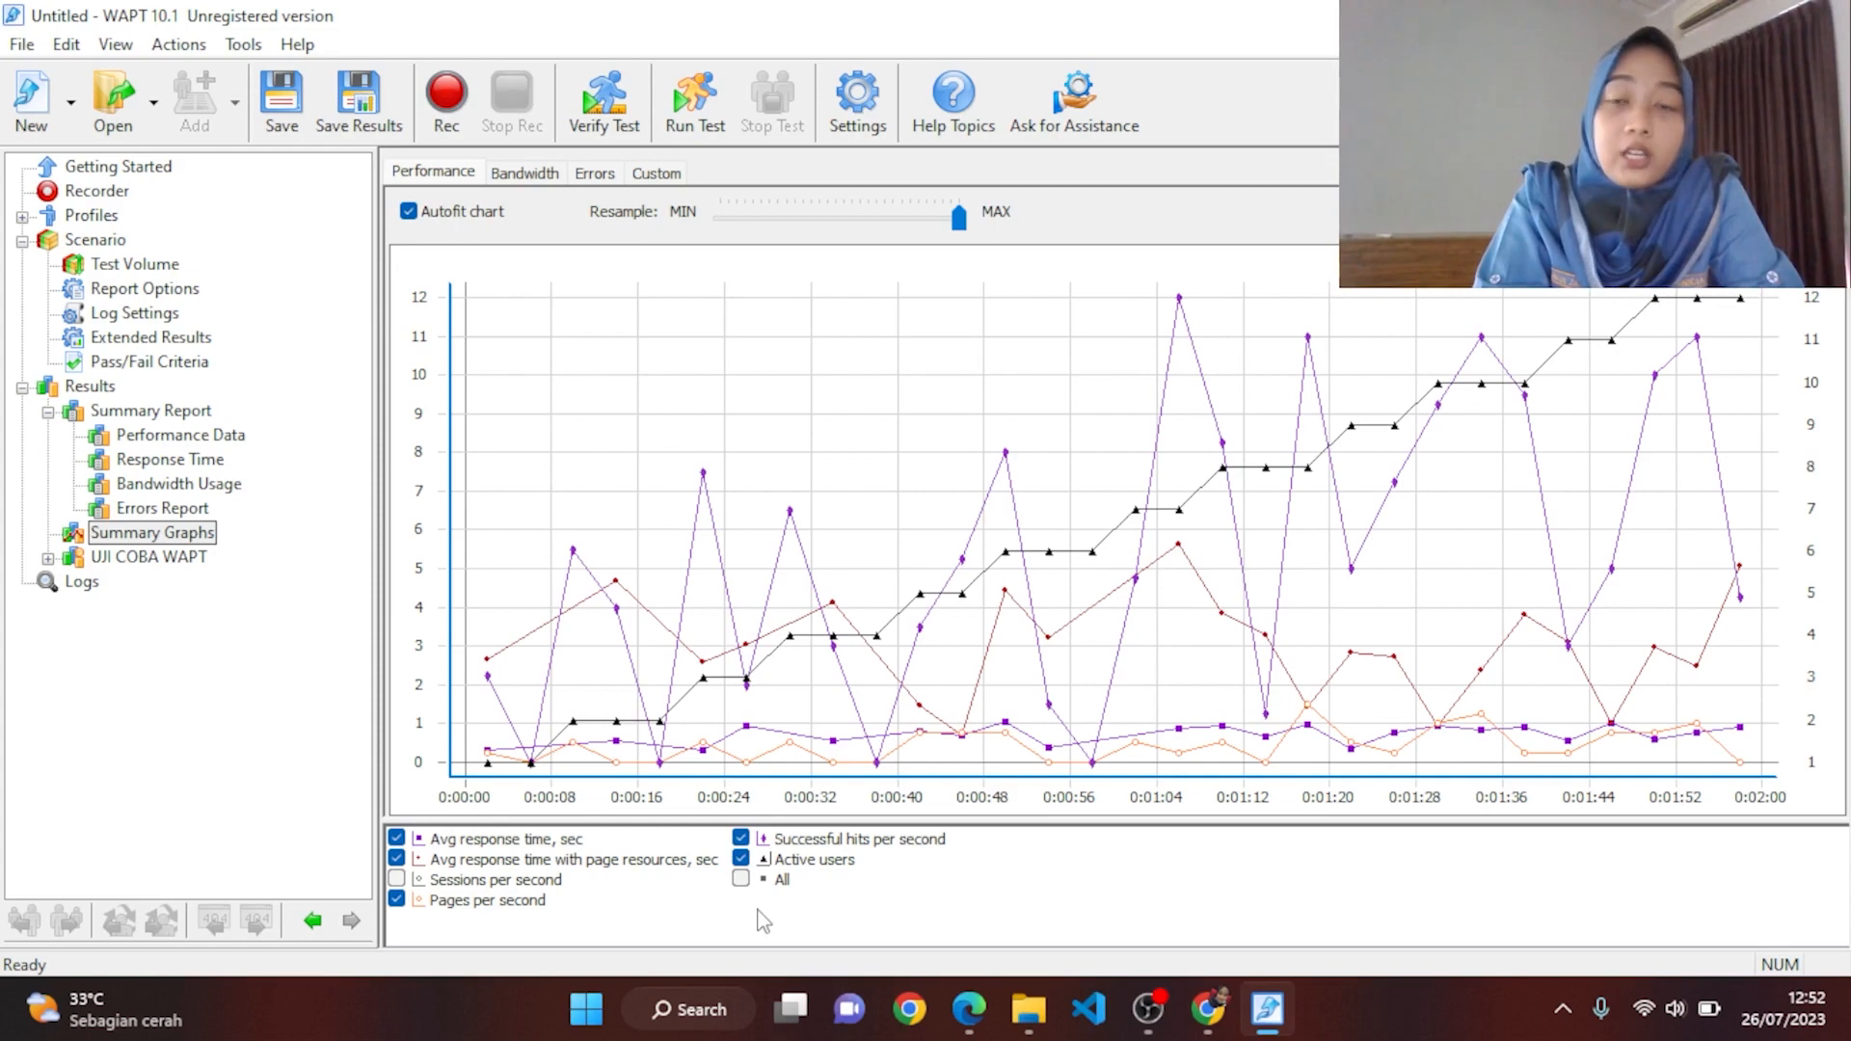
pyautogui.moveTo(618, 771)
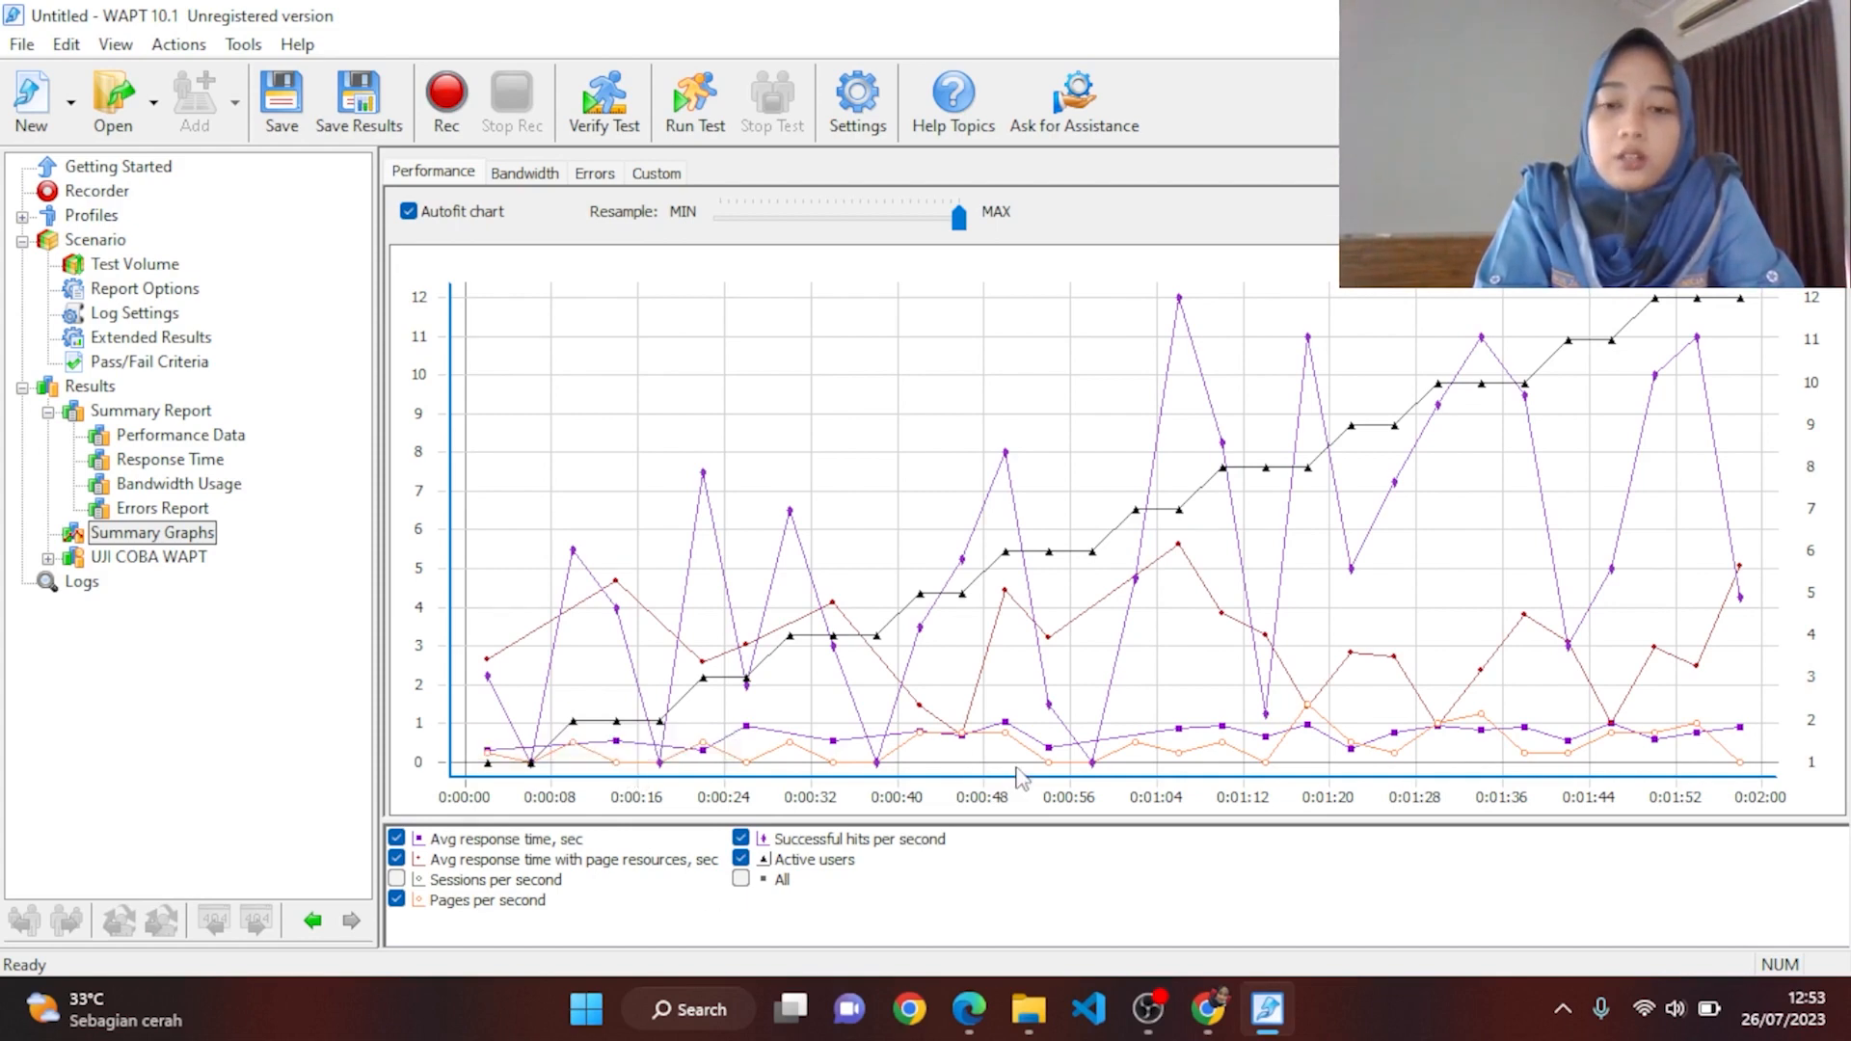
pyautogui.moveTo(1054, 770)
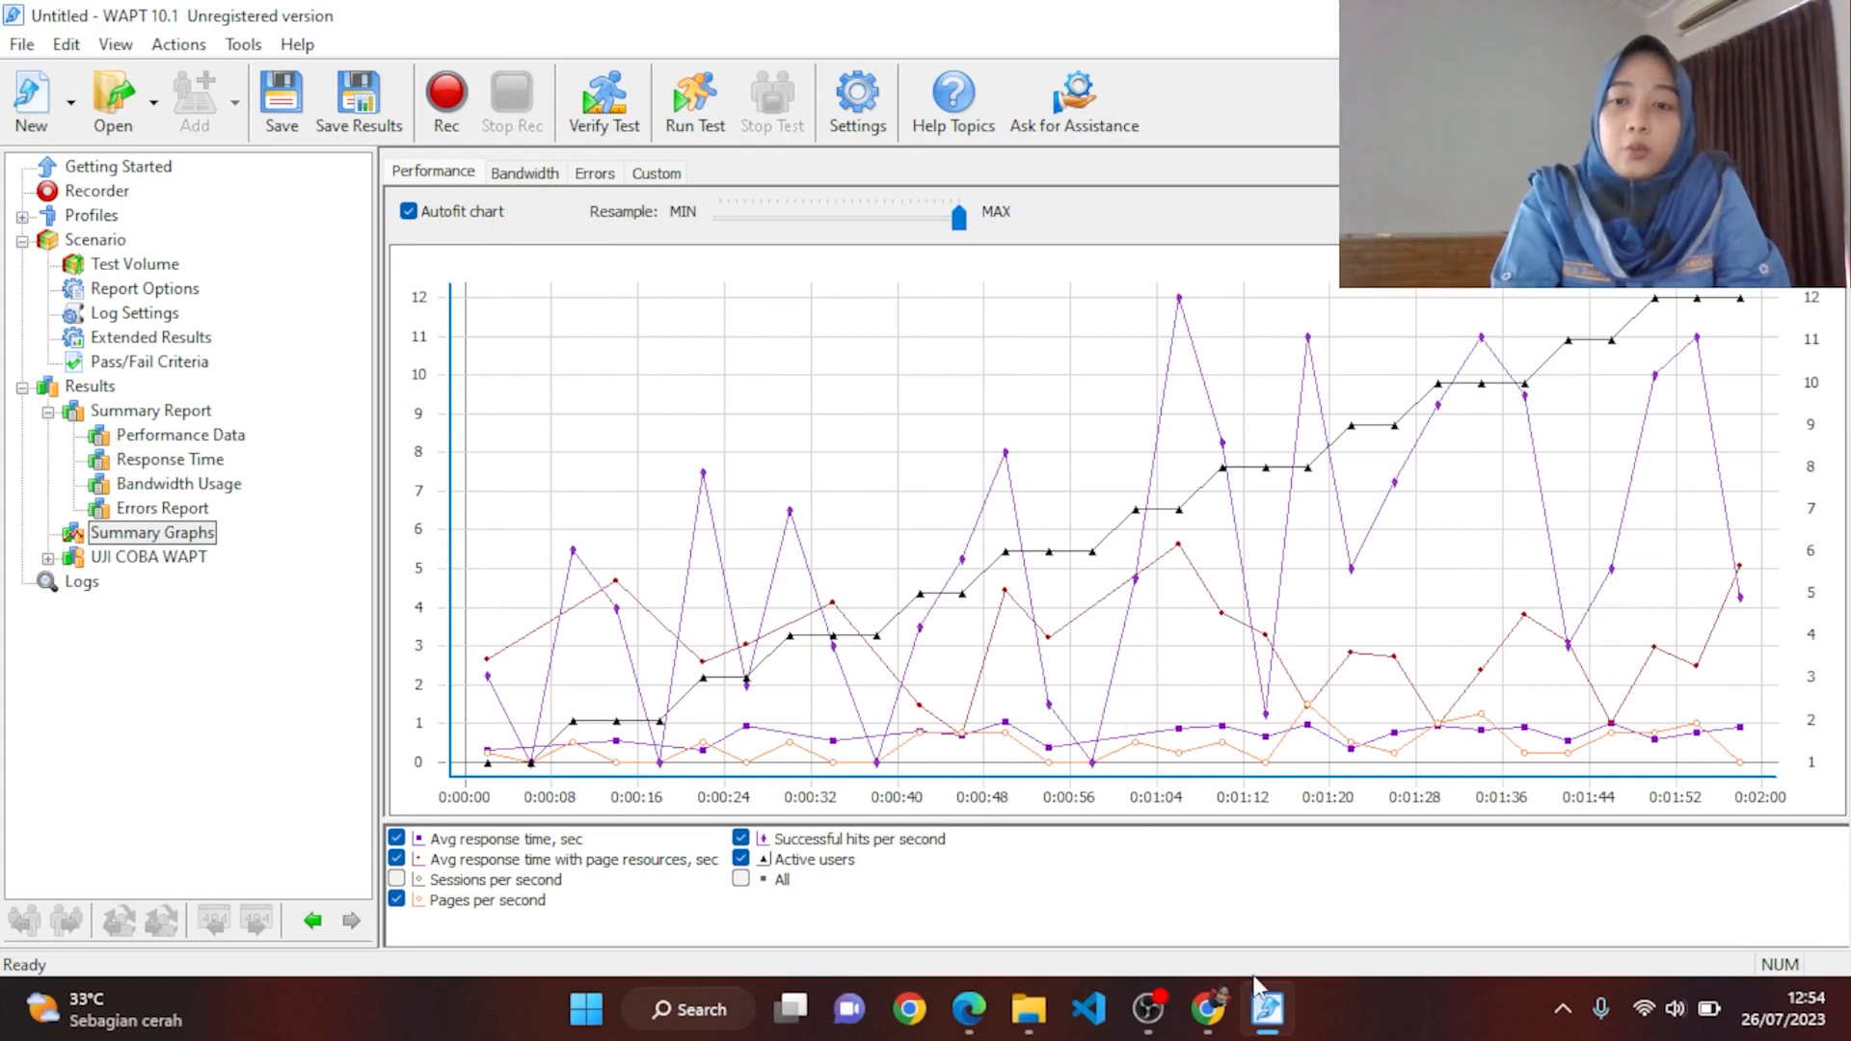
pyautogui.moveTo(1735, 297)
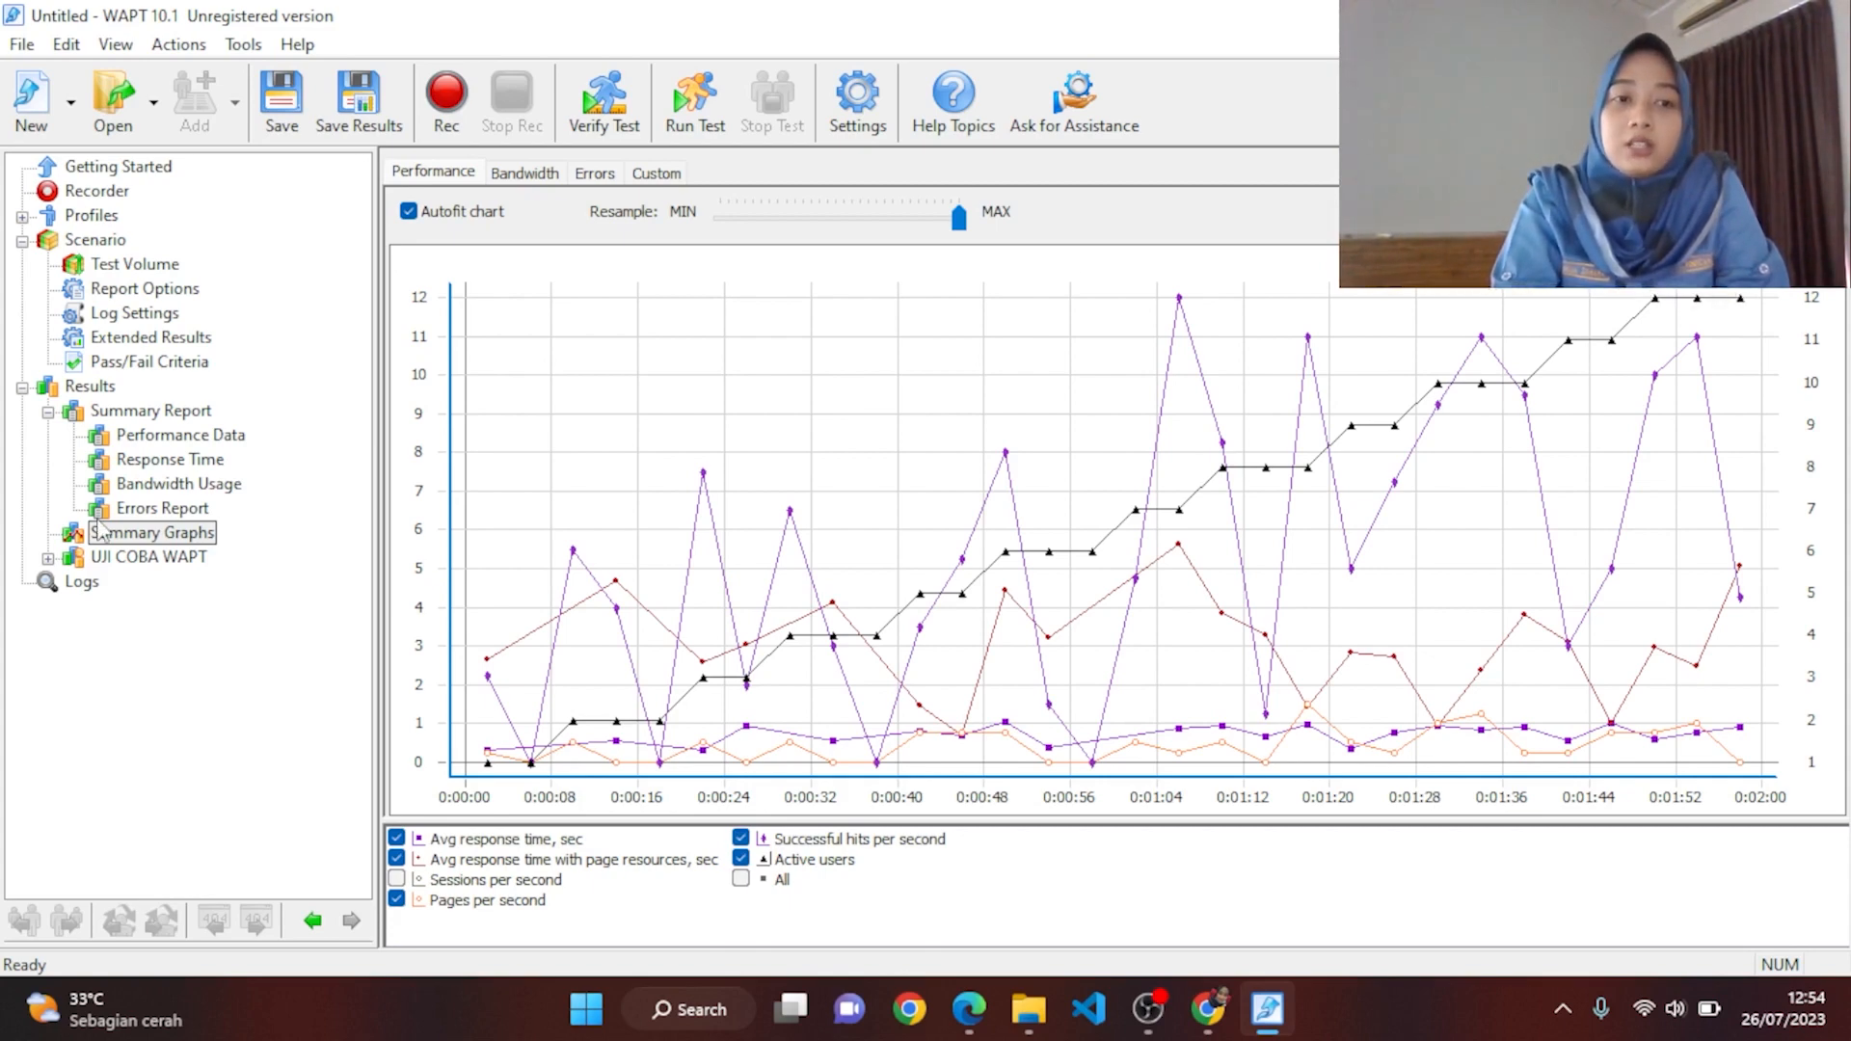
pyautogui.click(154, 514)
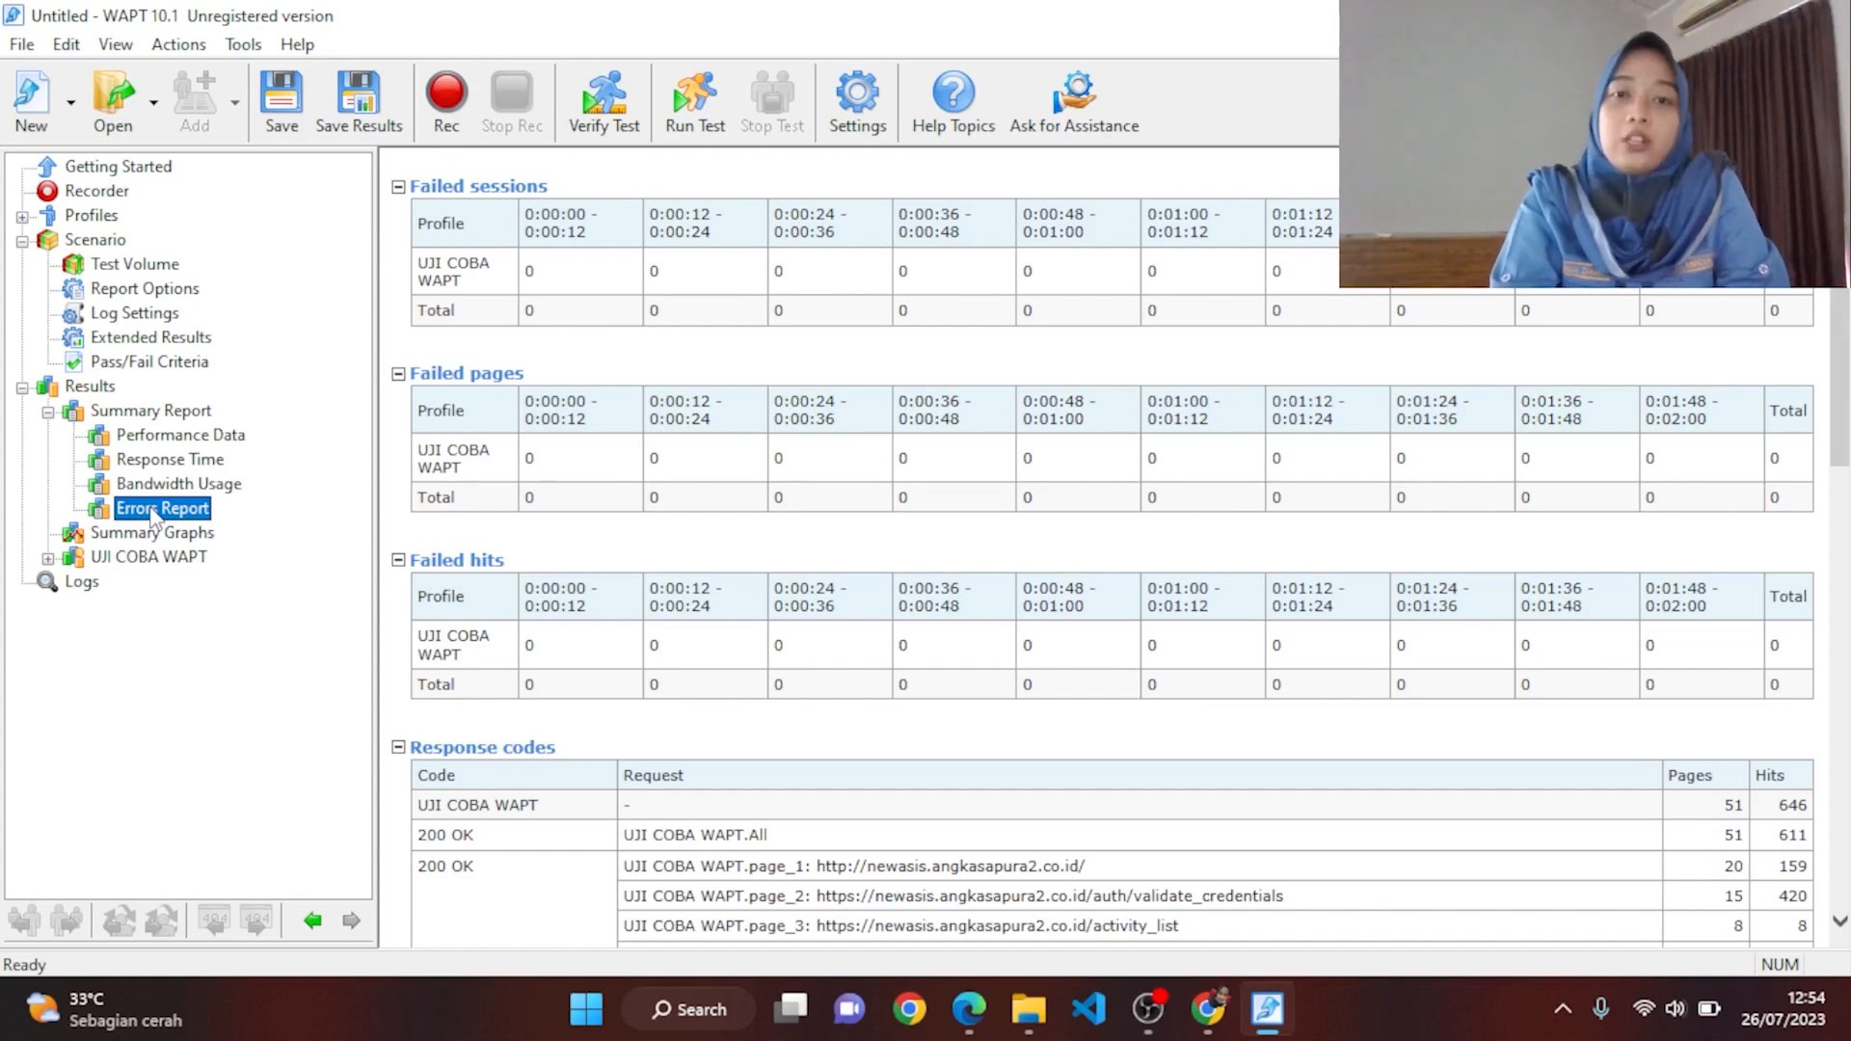
# Step: Show the Summary Report's Performance Data tables: 5.38 hits/s, 0.43 pages/s, 60% CPU
pyautogui.click(157, 487)
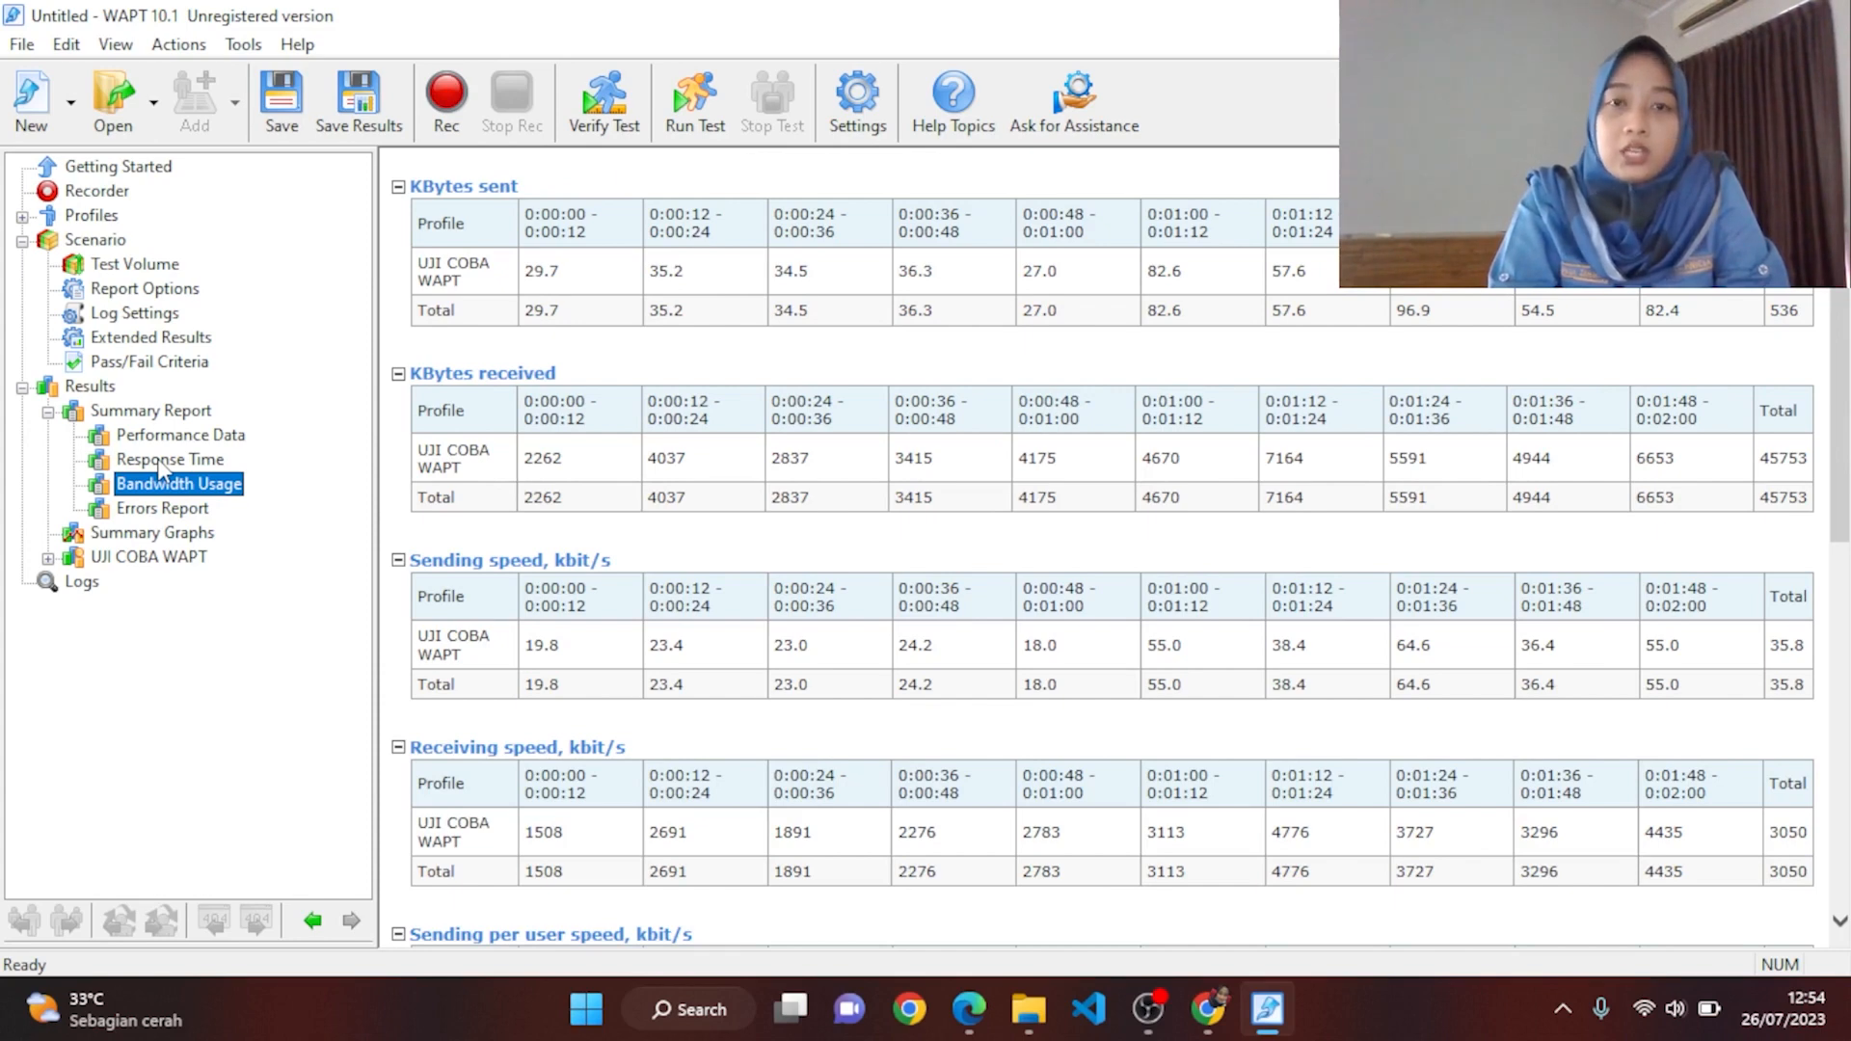
pyautogui.click(159, 462)
pyautogui.click(163, 439)
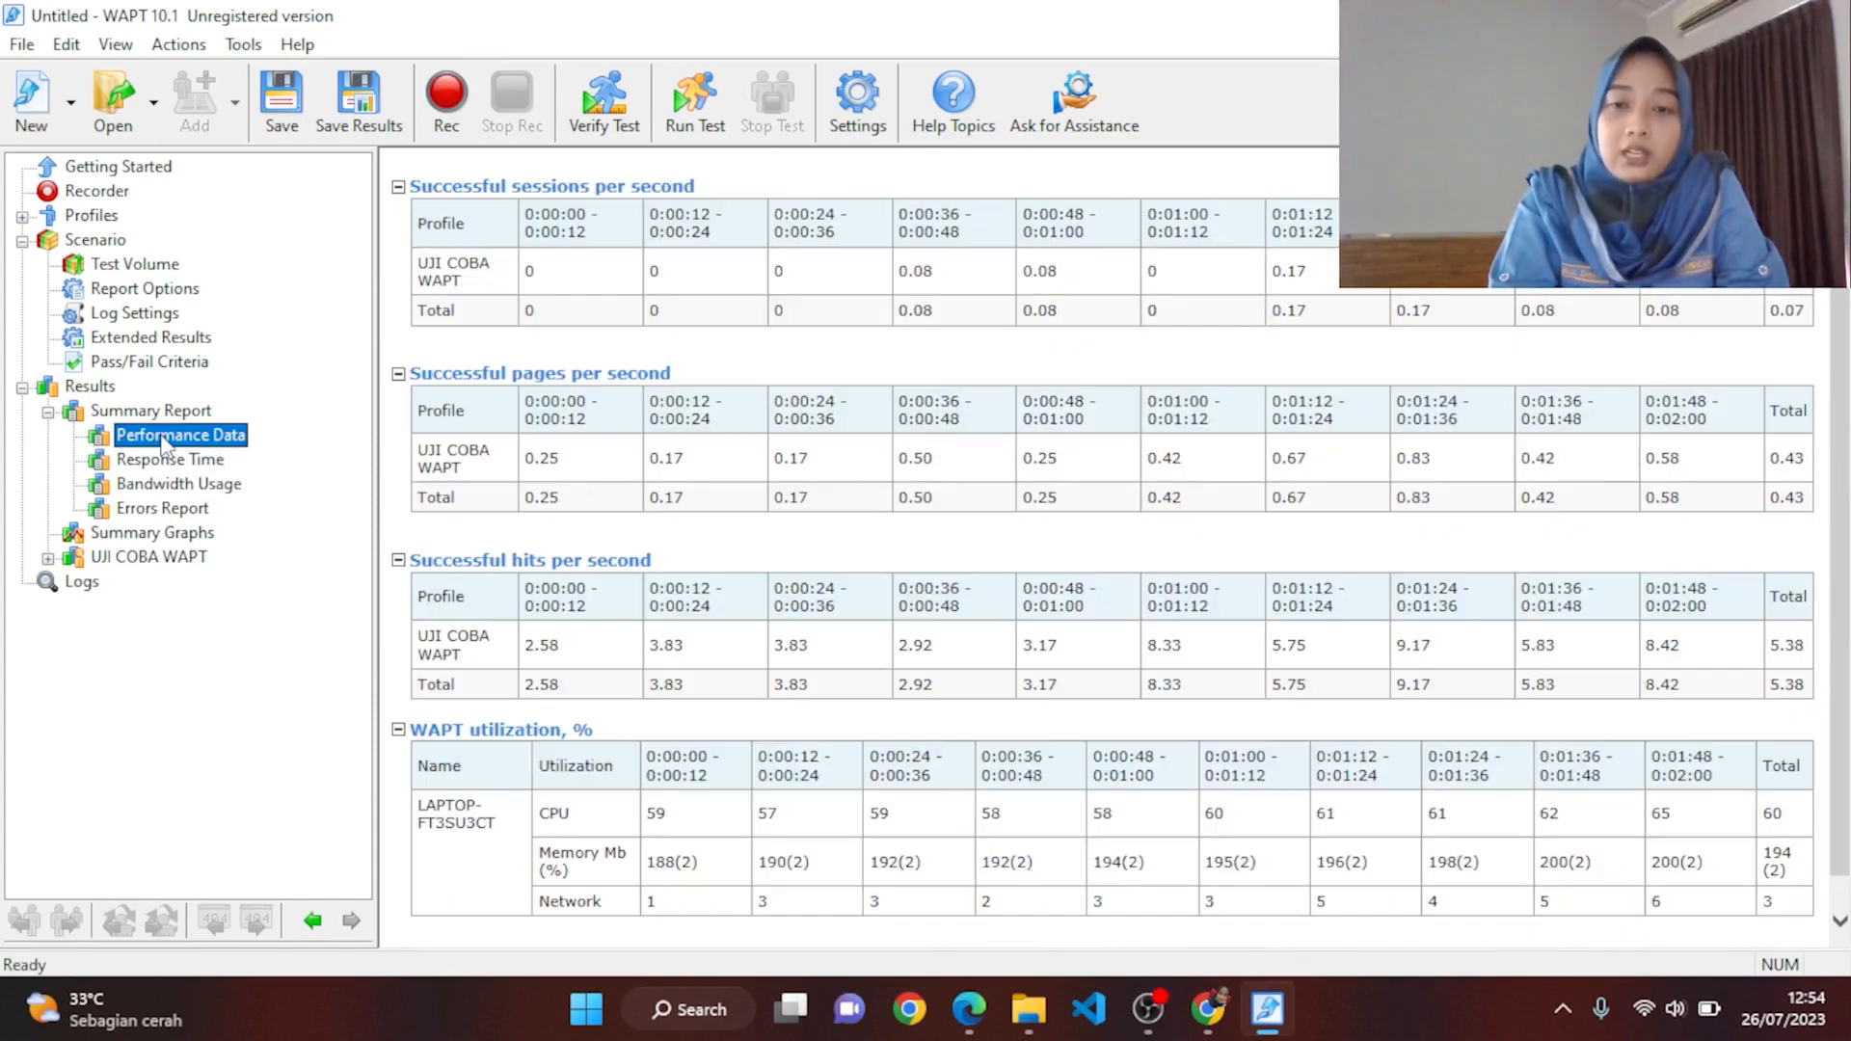